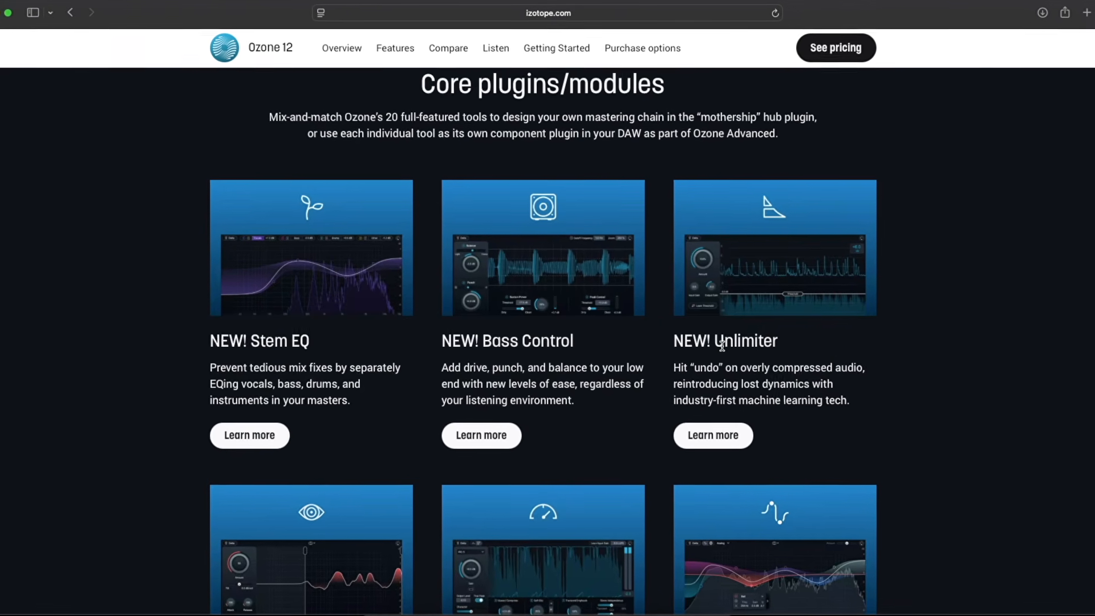
# - Review the Ozone 12 modules and compare the shop pages of the Advanced, Standard and Elements editions
pyautogui.scroll(-3, 769, 343)
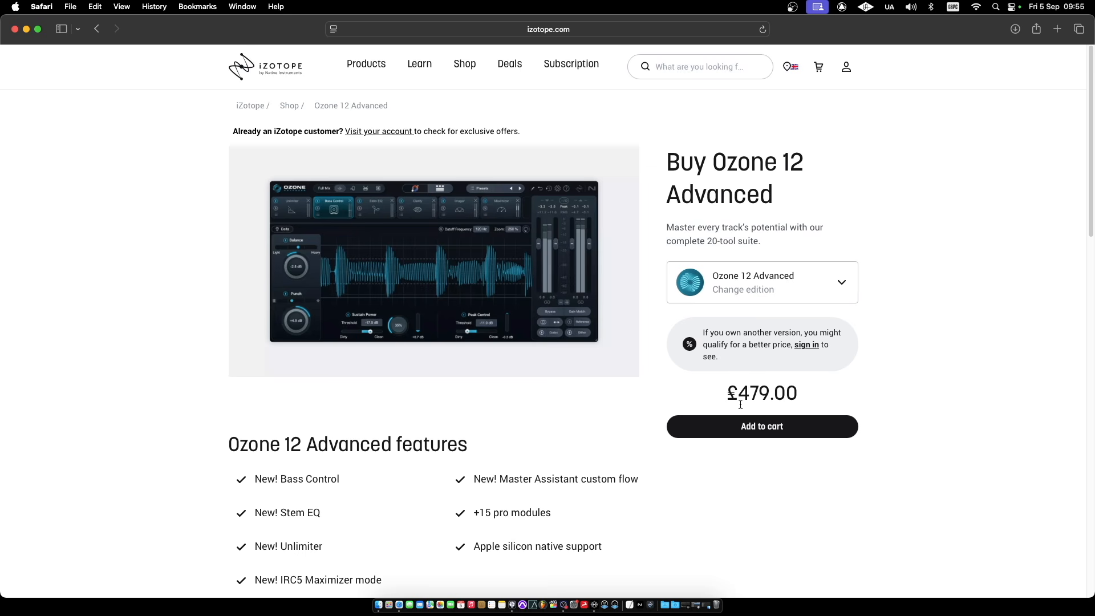
pyautogui.click(829, 287)
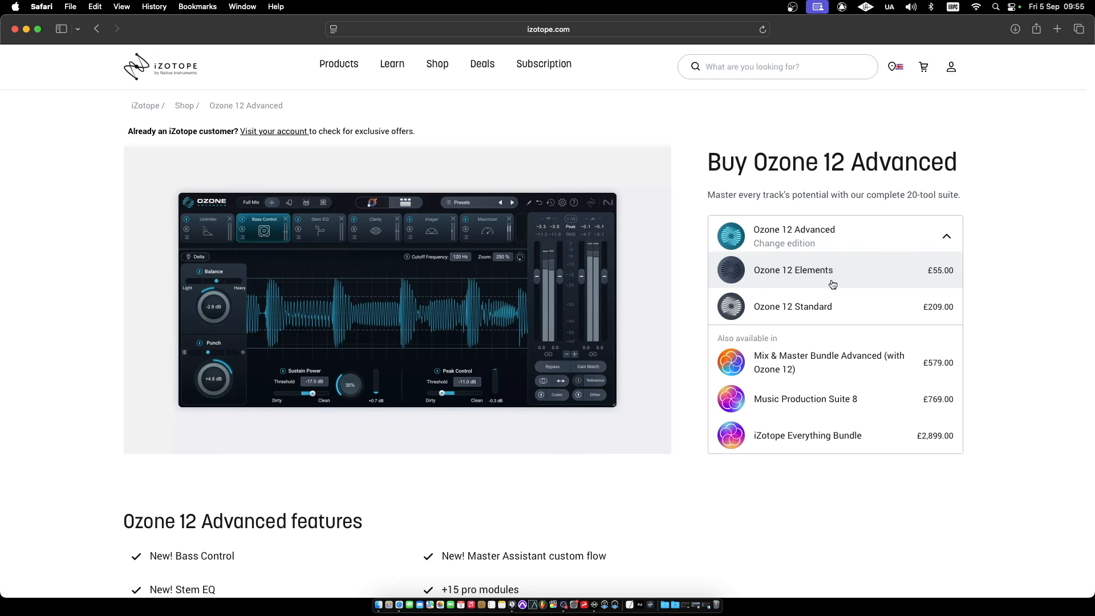
pyautogui.click(803, 312)
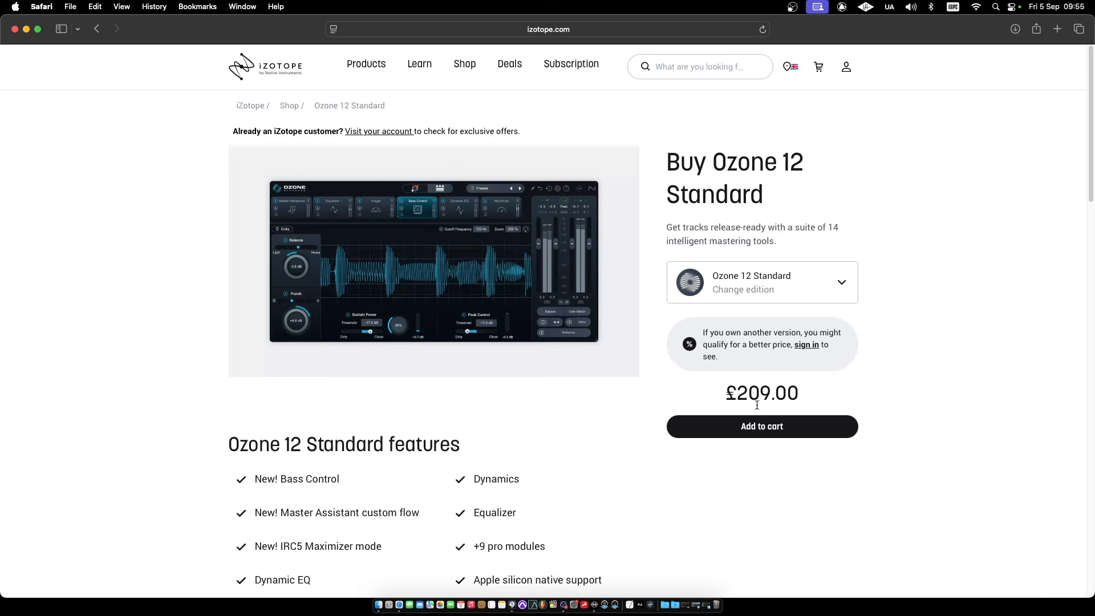
pyautogui.click(842, 287)
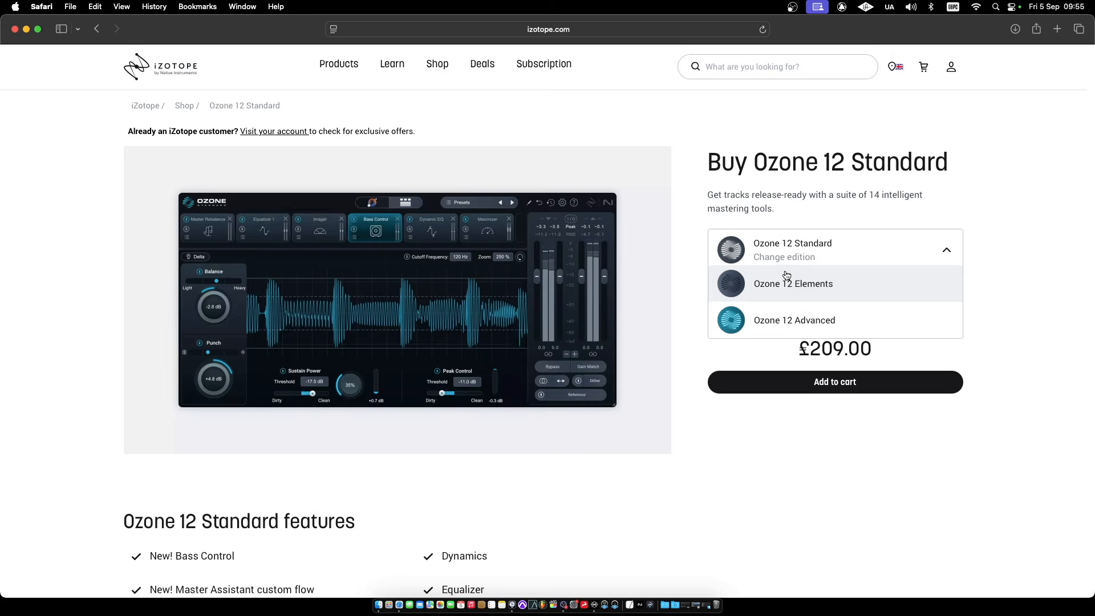
pyautogui.click(803, 285)
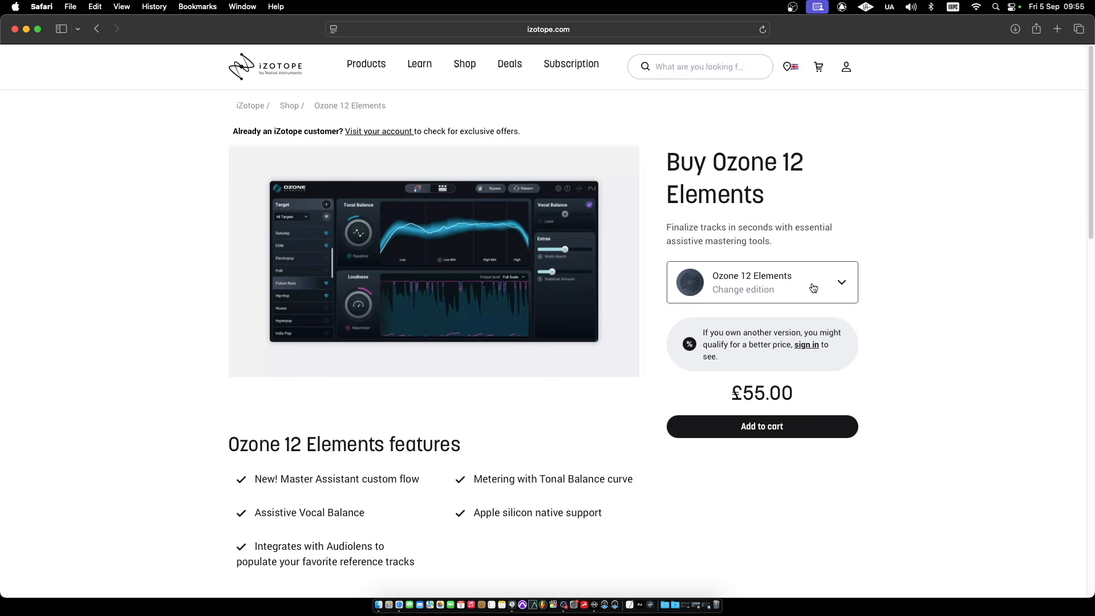
pyautogui.click(813, 287)
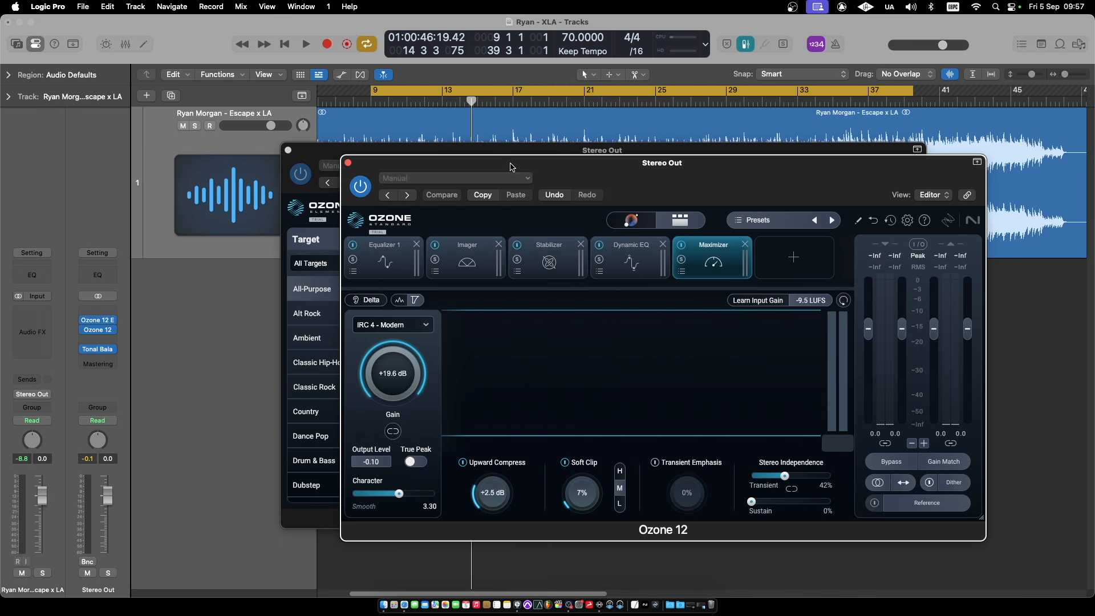
# - In Logic Pro, rearrange the Ozone plugin windows and bypass Ozone 12, Ozone 12 Elements and Tonal Balance on Stereo Out
pyautogui.moveTo(512, 167); pyautogui.dragTo(503, 186)
pyautogui.click(548, 163)
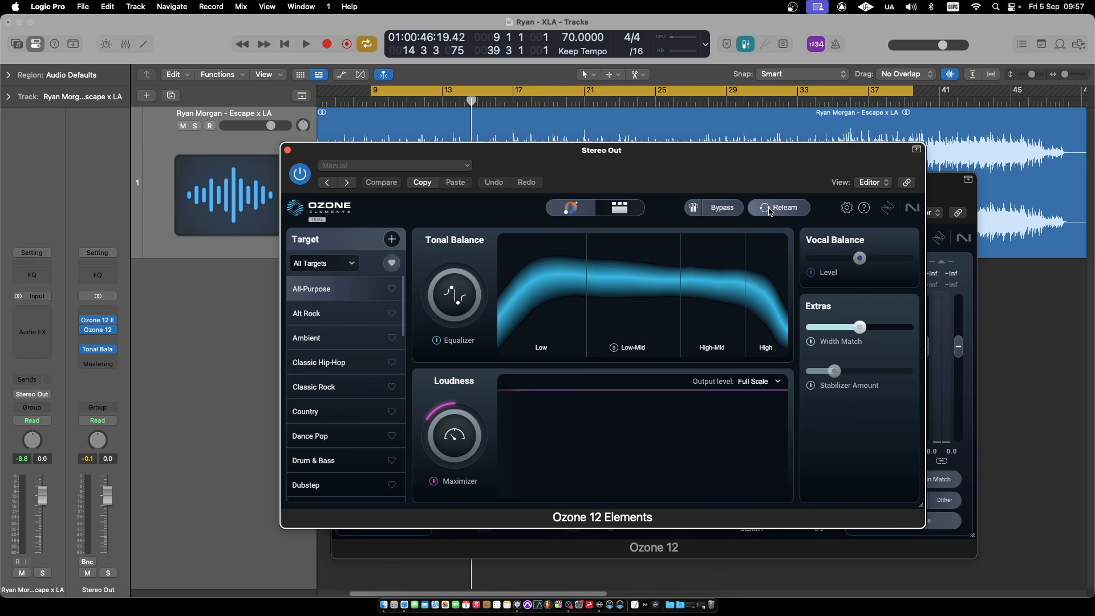
pyautogui.moveTo(755, 184)
pyautogui.mouseDown()
pyautogui.moveTo(755, 268)
pyautogui.moveTo(758, 199)
pyautogui.moveTo(738, 172)
pyautogui.mouseUp()
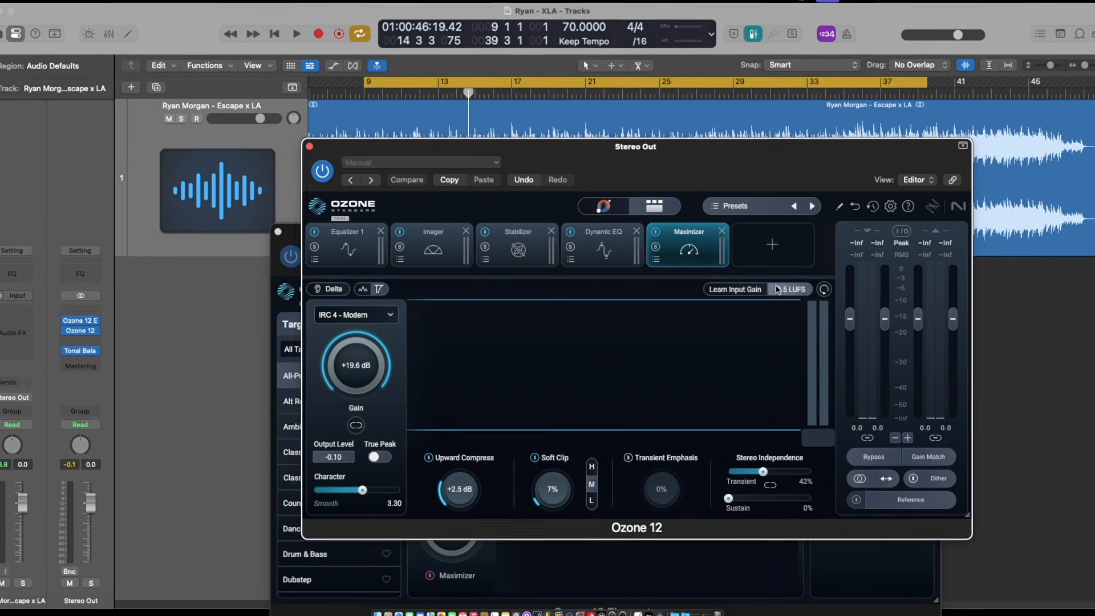
pyautogui.click(66, 331)
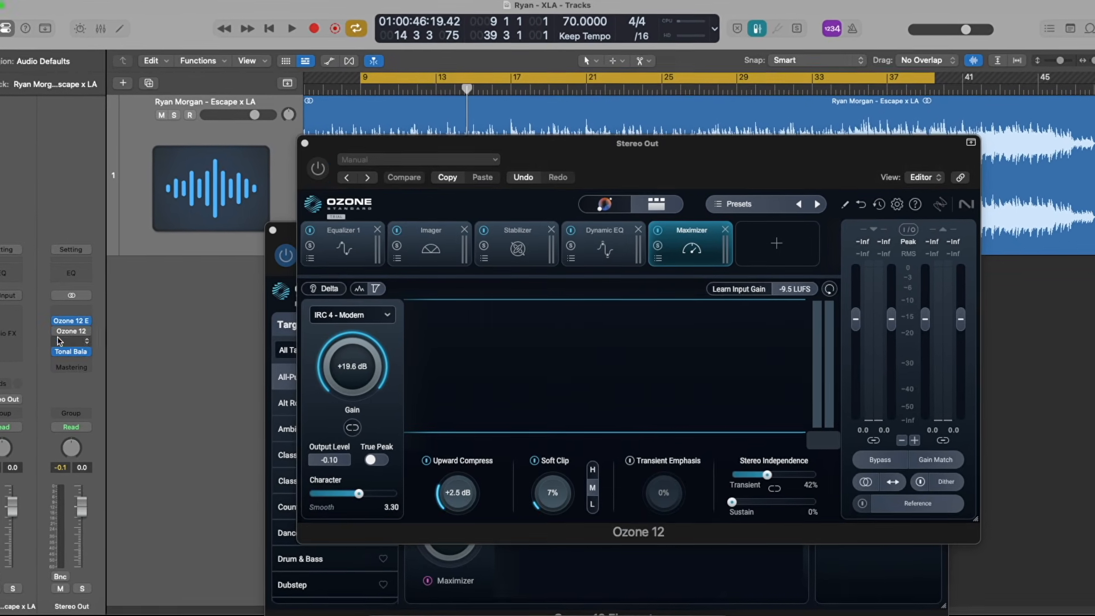
pyautogui.click(58, 352)
pyautogui.click(284, 284)
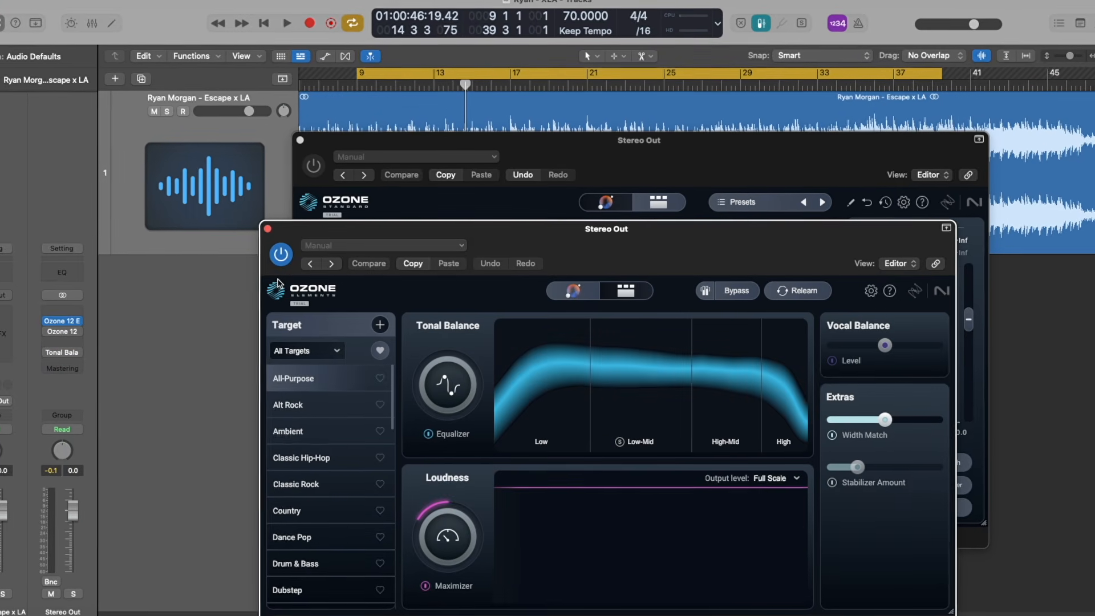
pyautogui.moveTo(607, 268); pyautogui.dragTo(566, 166)
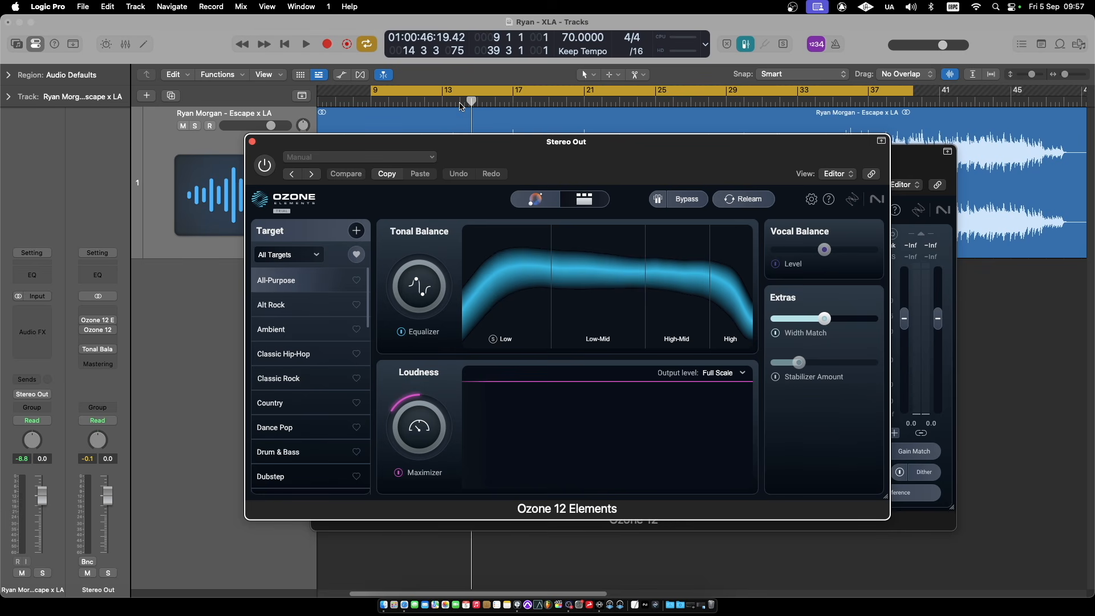
# - Audition the mix with the mastering plugins bypassed and reset the Stereo Out fader to 0.0 dB
pyautogui.click(460, 103)
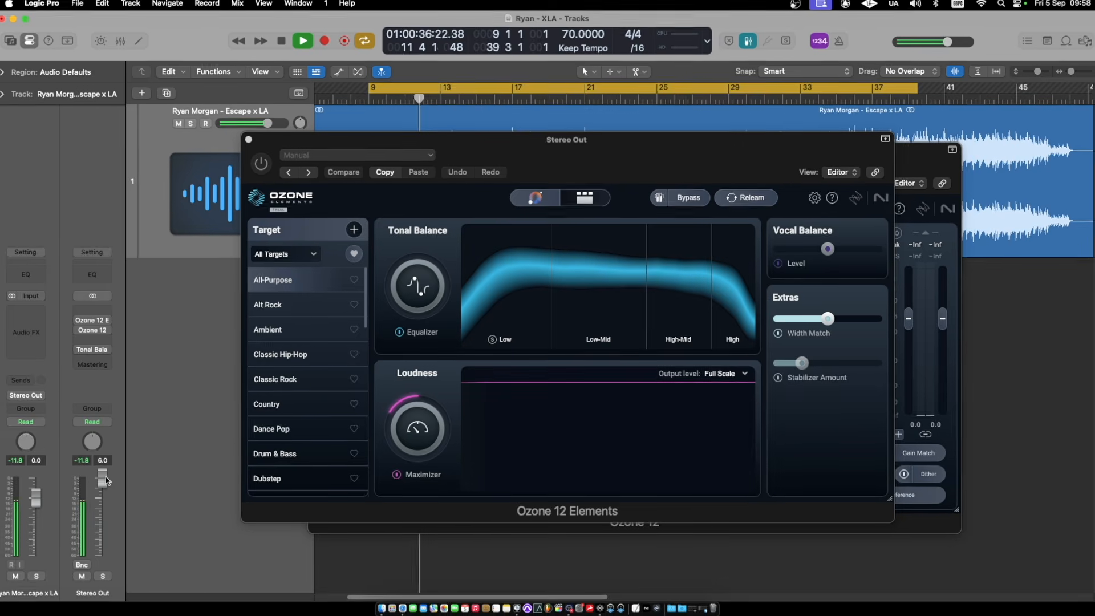
pyautogui.keyDown('alt'); pyautogui.click(103, 481); pyautogui.keyUp('alt')
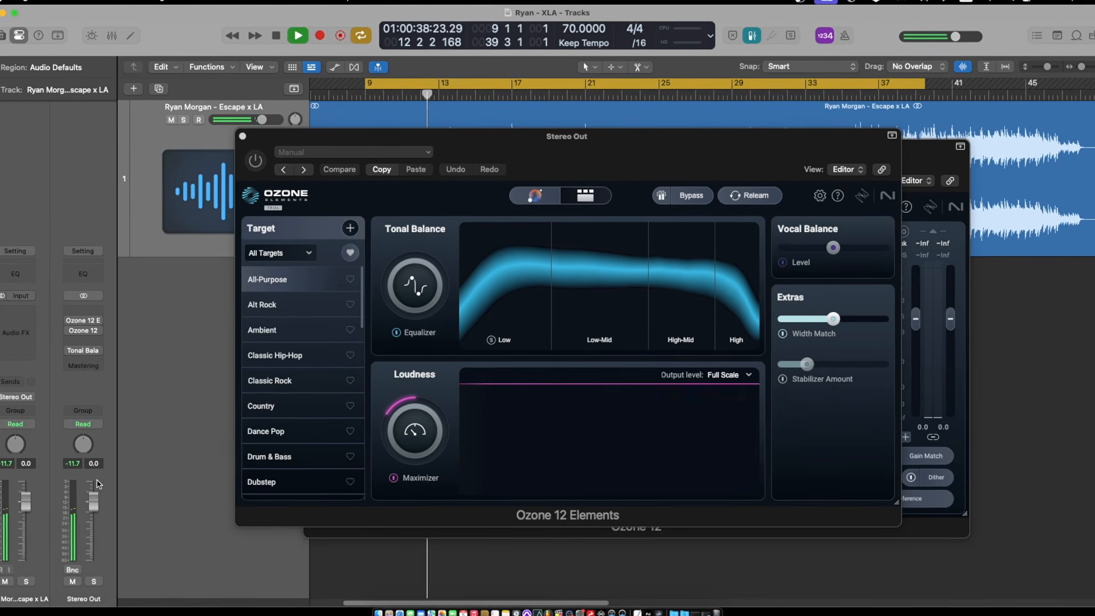
pyautogui.press('space')
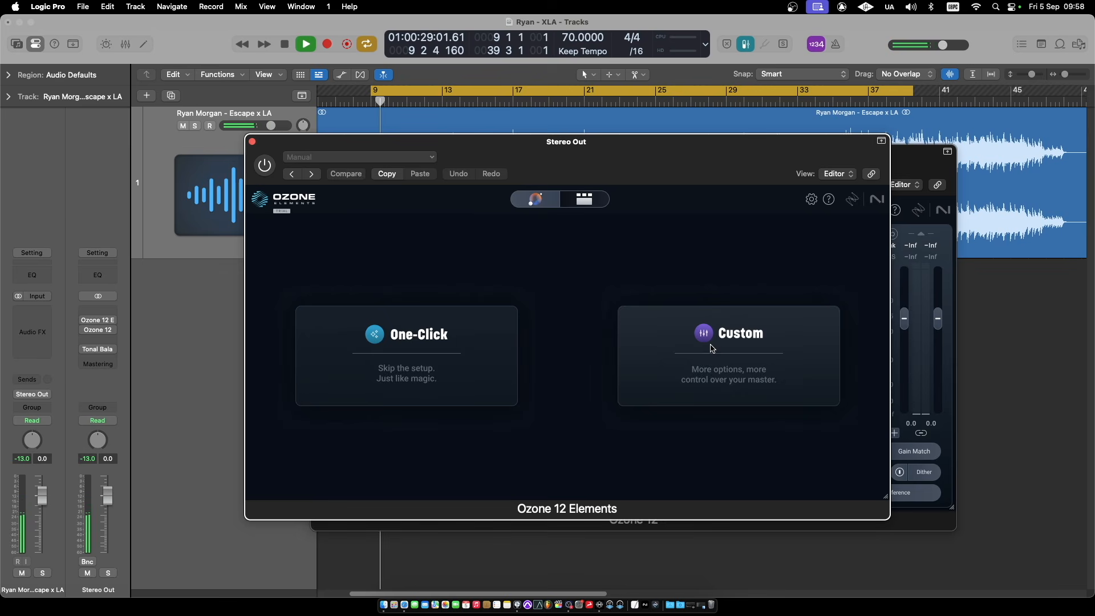
# - Enable Ozone 12 Elements and run its One-Click assistant on the playing mix
pyautogui.click(425, 347)
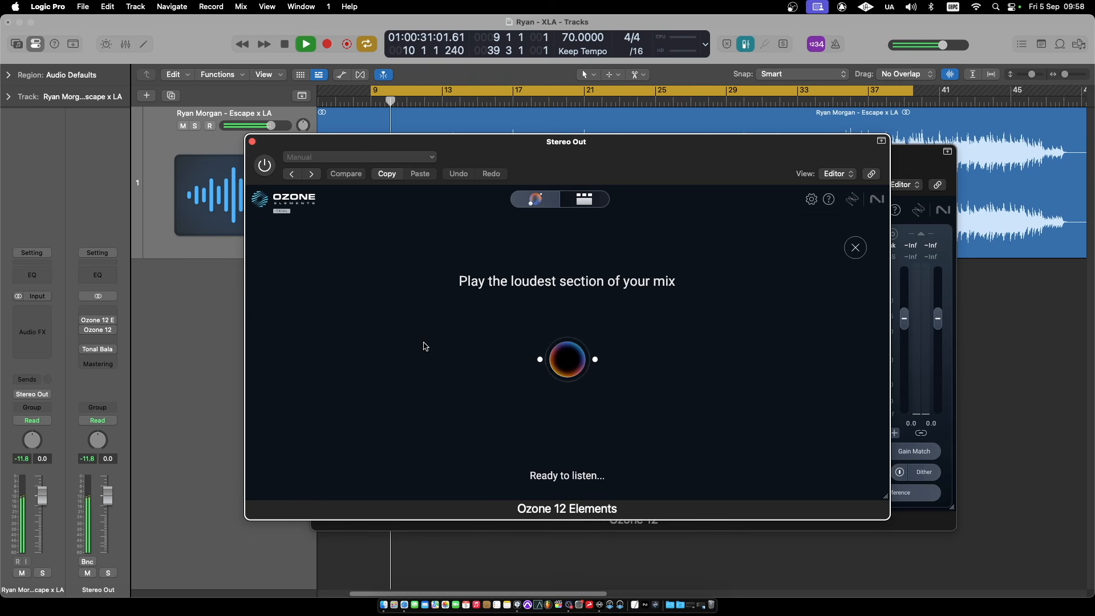
pyautogui.click(273, 165)
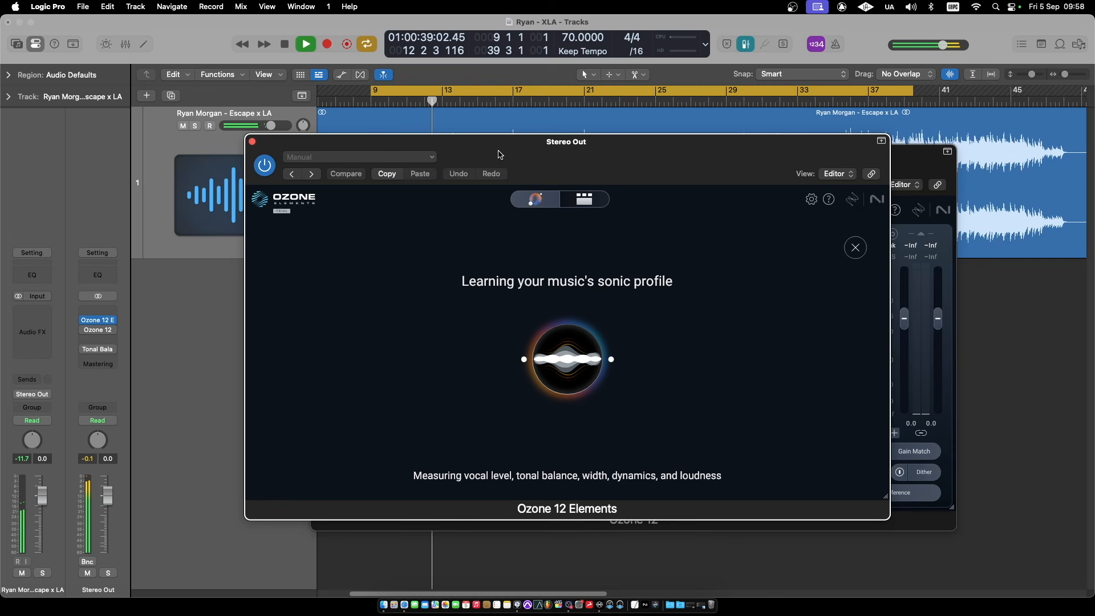
pyautogui.press('space')
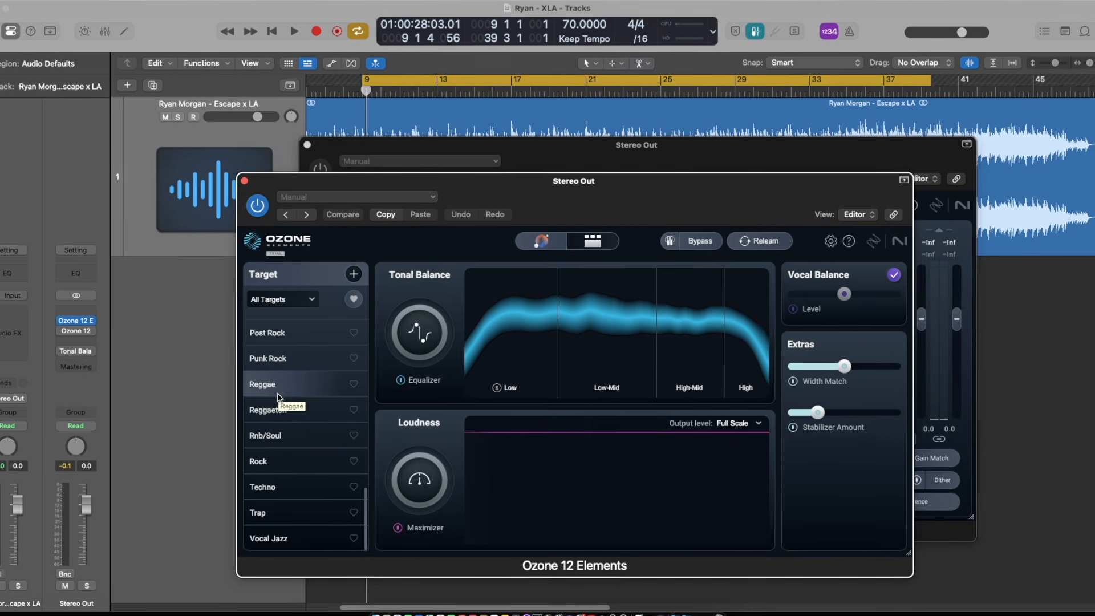
# - Browse the genre targets in Ozone 12 Elements and audition the Pop and Rnb/Soul targets on the playing mix
pyautogui.scroll(5, 278, 388)
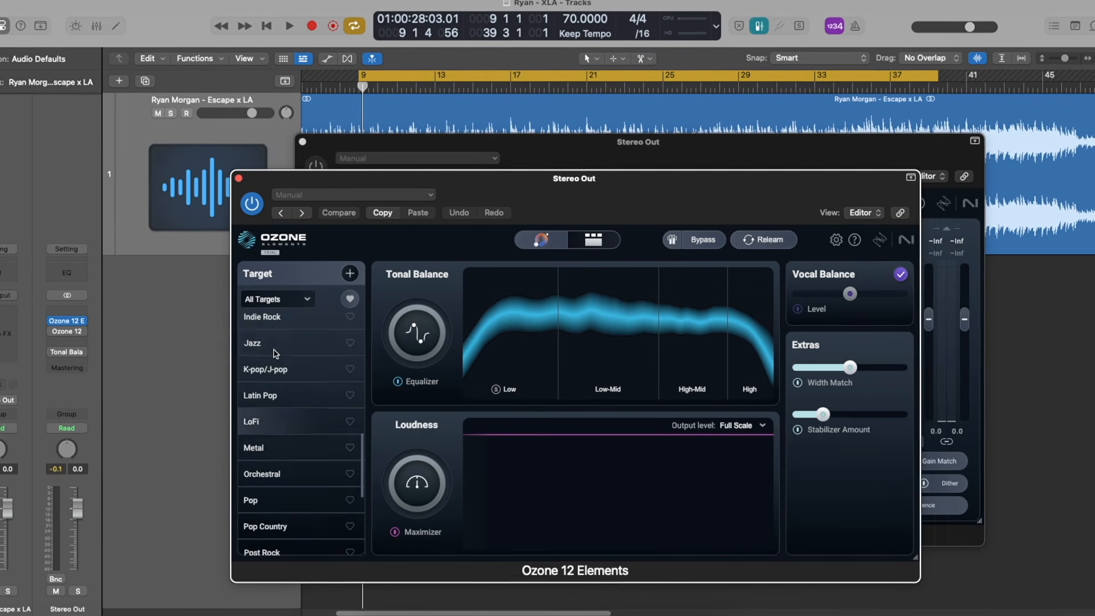
pyautogui.scroll(-5, 273, 355)
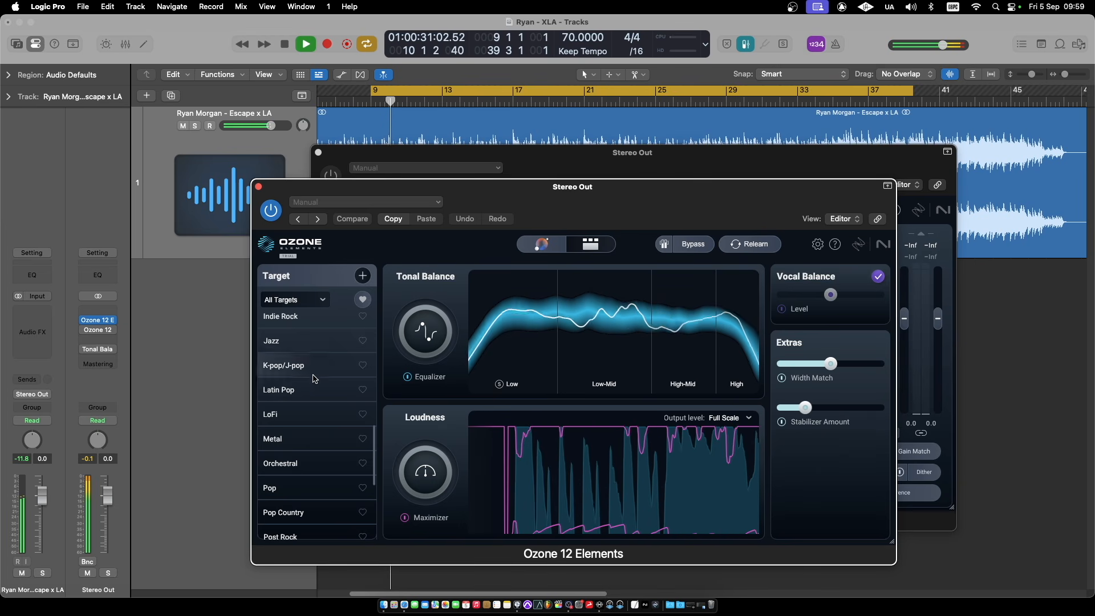
pyautogui.scroll(-5, 302, 393)
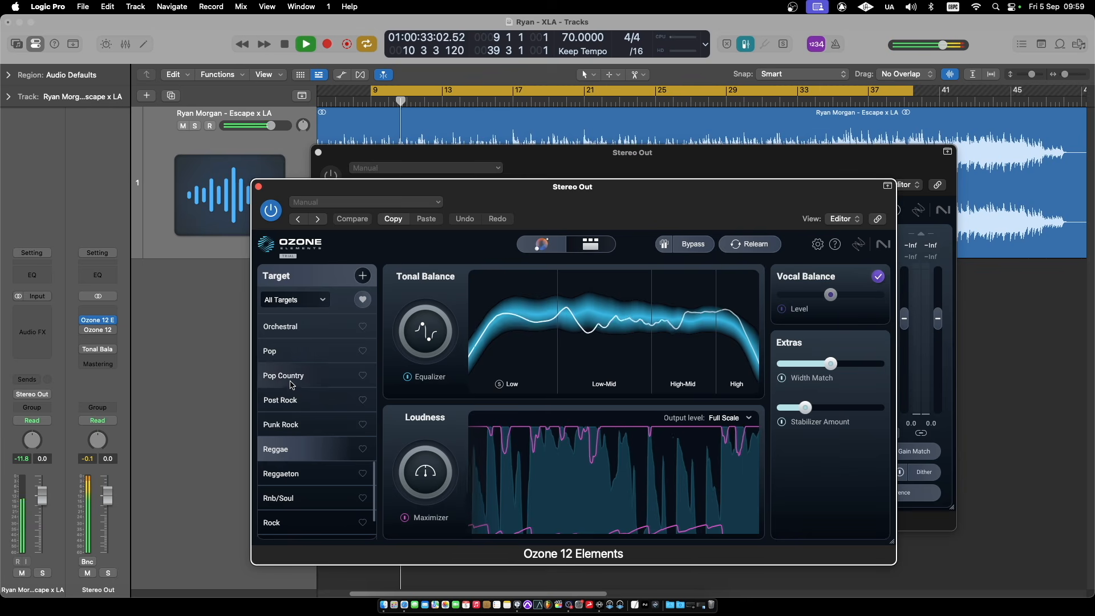
pyautogui.click(289, 352)
pyautogui.scroll(-1, 288, 353)
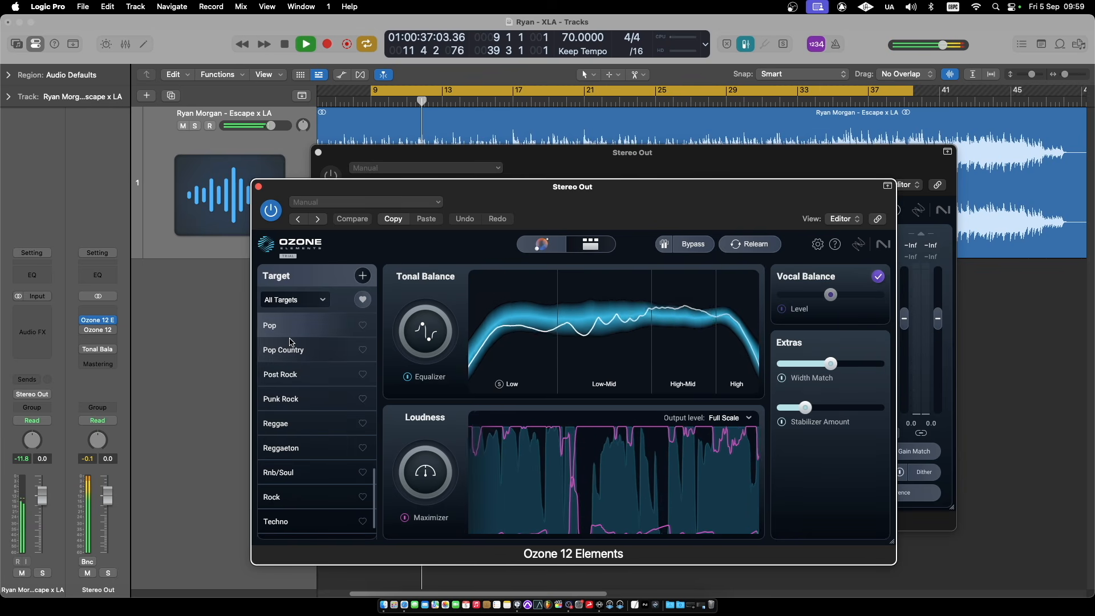
pyautogui.click(288, 472)
pyautogui.scroll(-2, 288, 478)
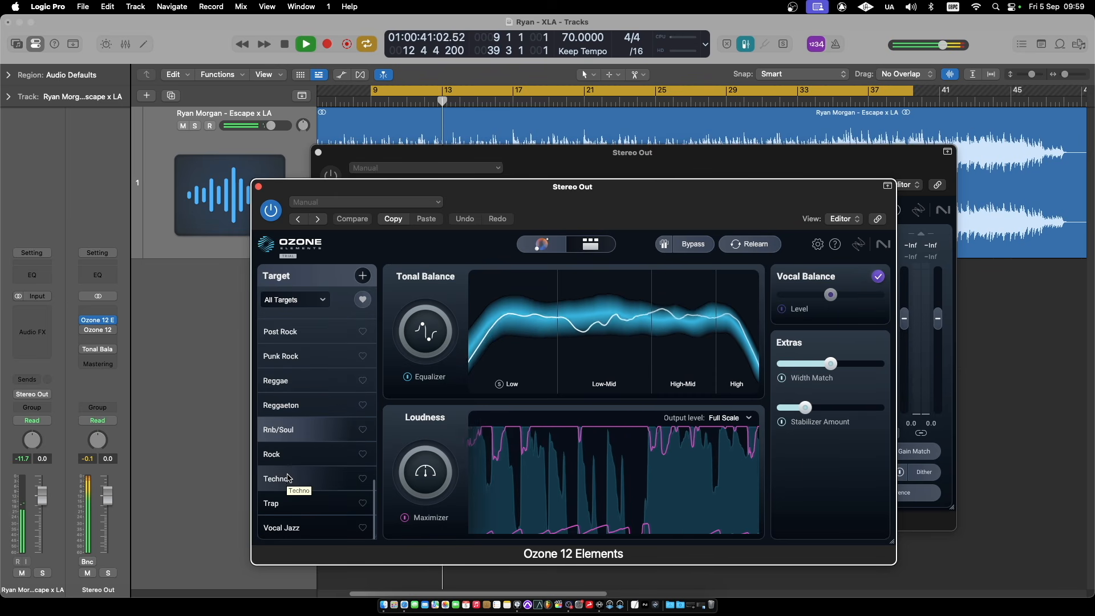
# - Set the Ozone 12 Elements target to Reggae and stop playback
pyautogui.scroll(8, 287, 471)
pyautogui.scroll(-8, 287, 470)
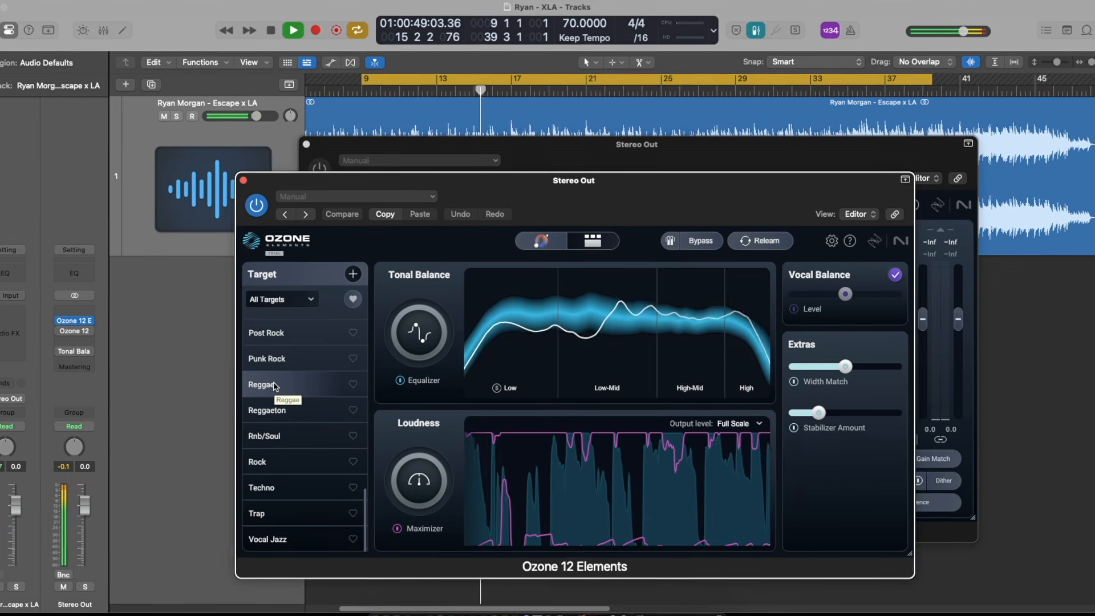
pyautogui.press('space')
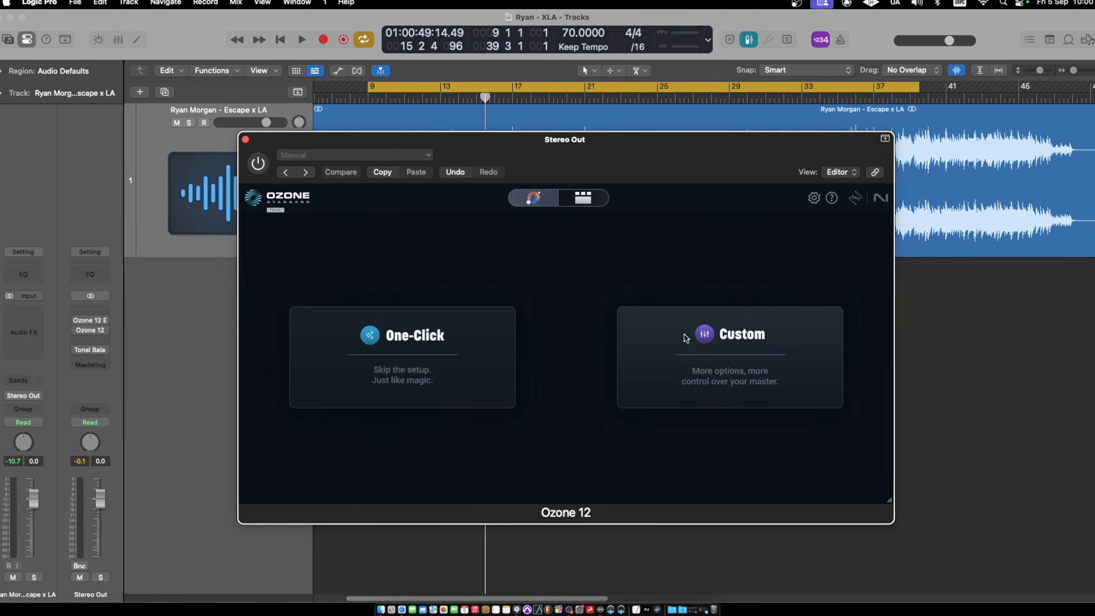
# - Review the Custom assistant options in Ozone 12 Standard, go back, and run the One-Click analysis on the playing mix with the plugin enabled
pyautogui.click(747, 345)
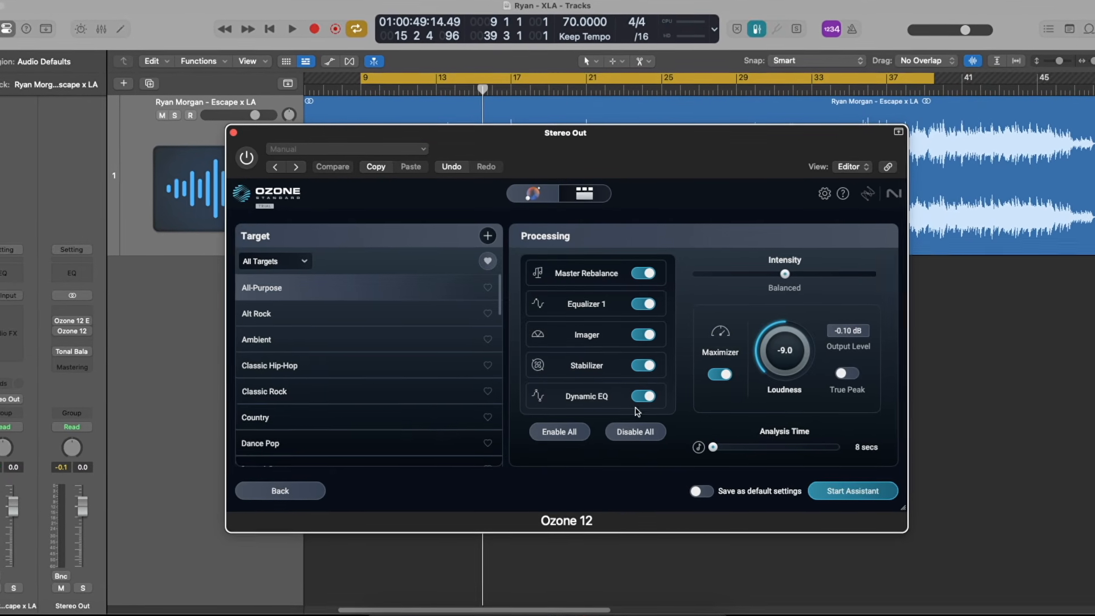
pyautogui.click(280, 491)
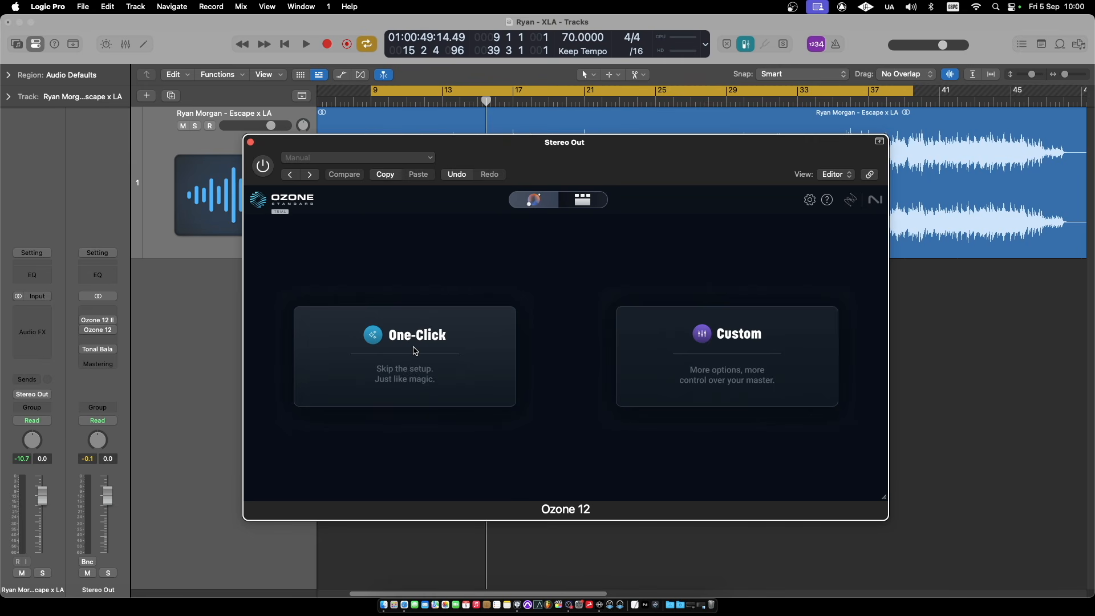
pyautogui.click(415, 351)
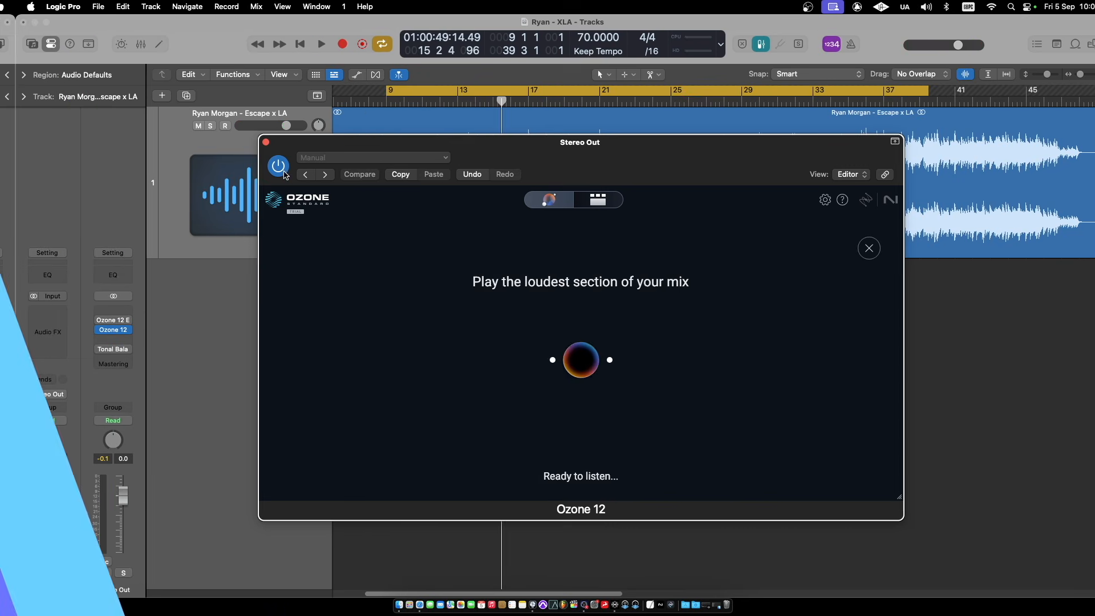
pyautogui.press('space')
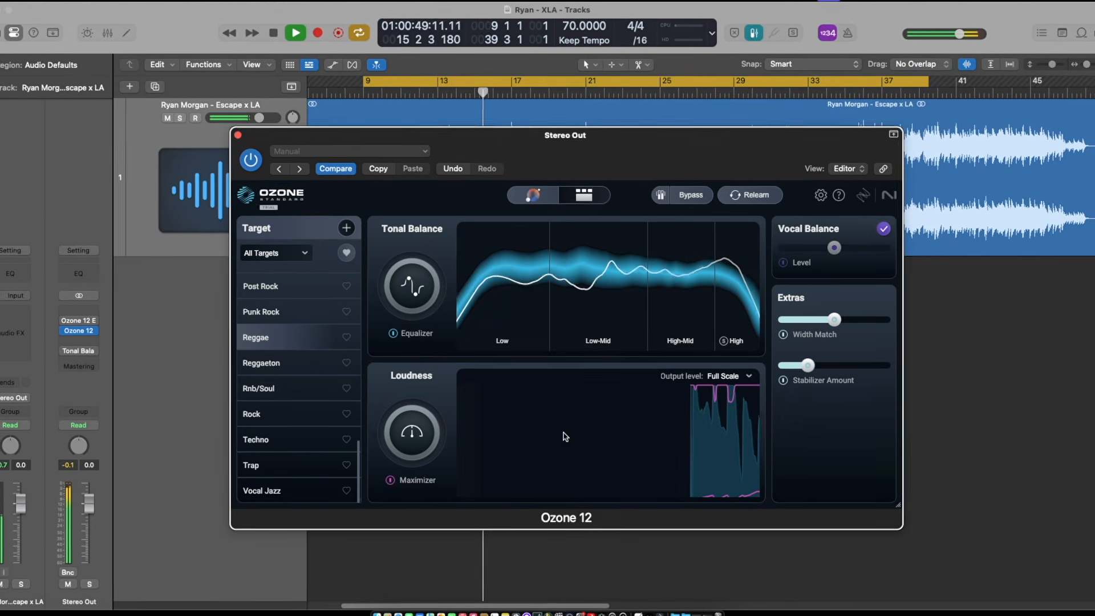
pyautogui.press('space')
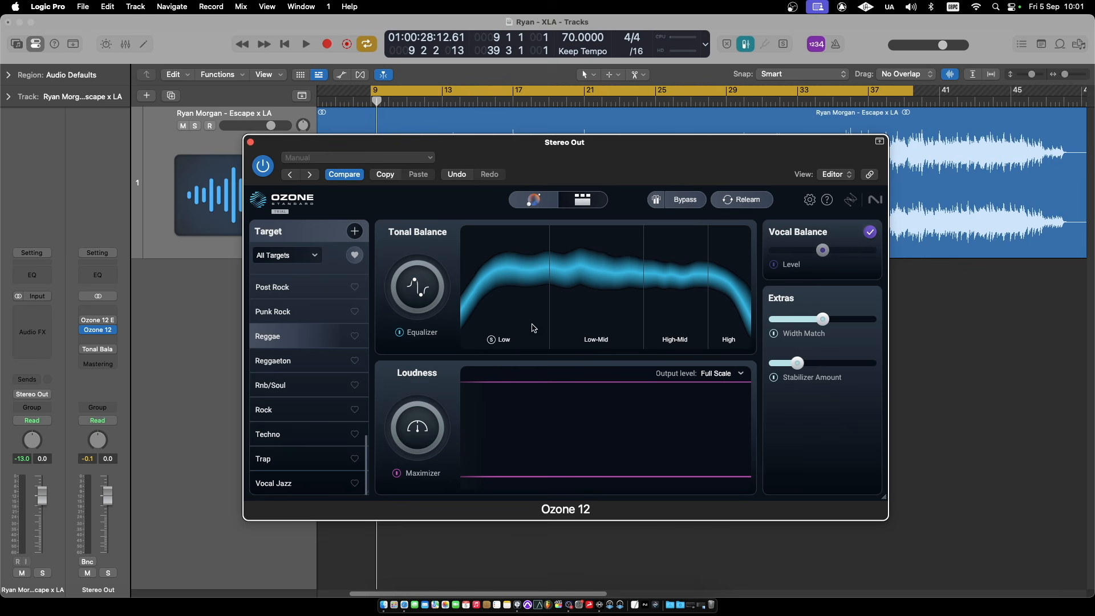
# - In Ozone 12 Standard's Equalizer 1, lower the low shelf to 0.5 dB at 44 Hz and reduce the high-frequency bell's cut
pyautogui.click(578, 202)
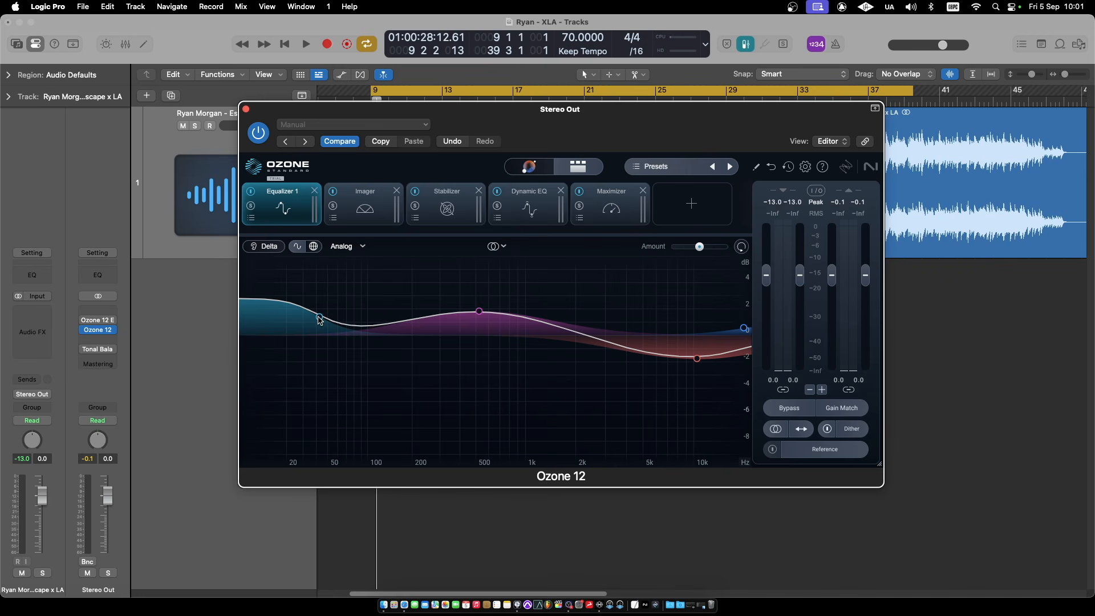
pyautogui.click(318, 317)
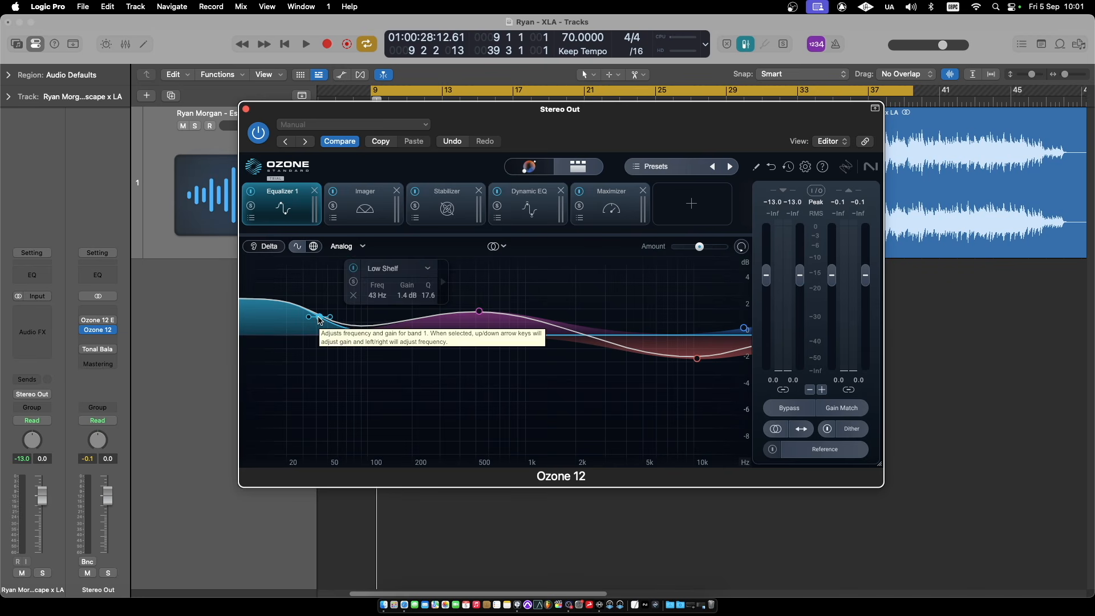
pyautogui.moveTo(318, 317); pyautogui.dragTo(319, 330)
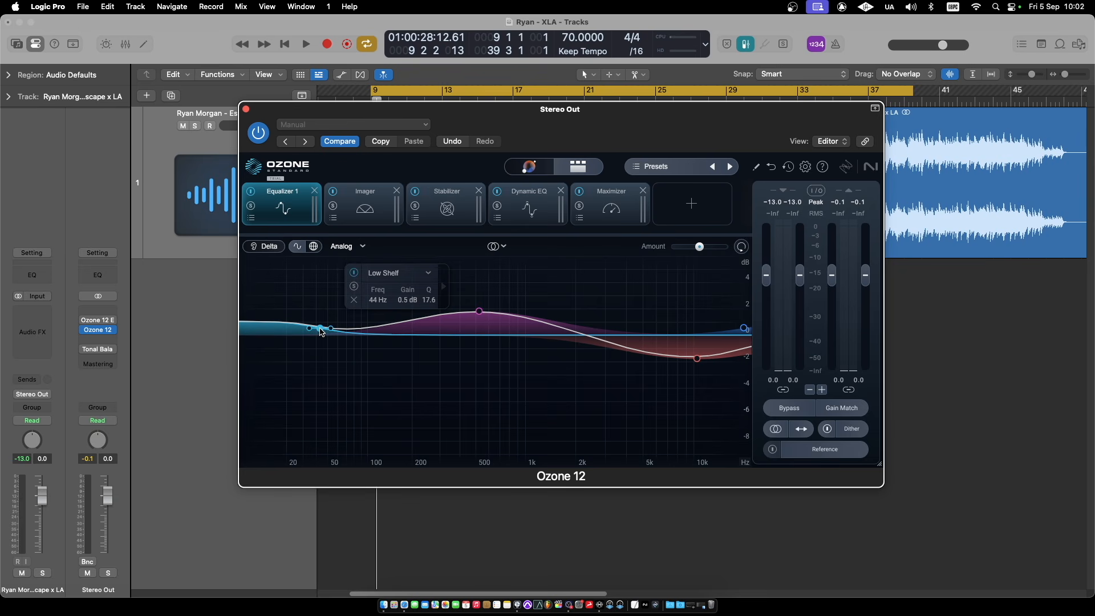
pyautogui.click(698, 359)
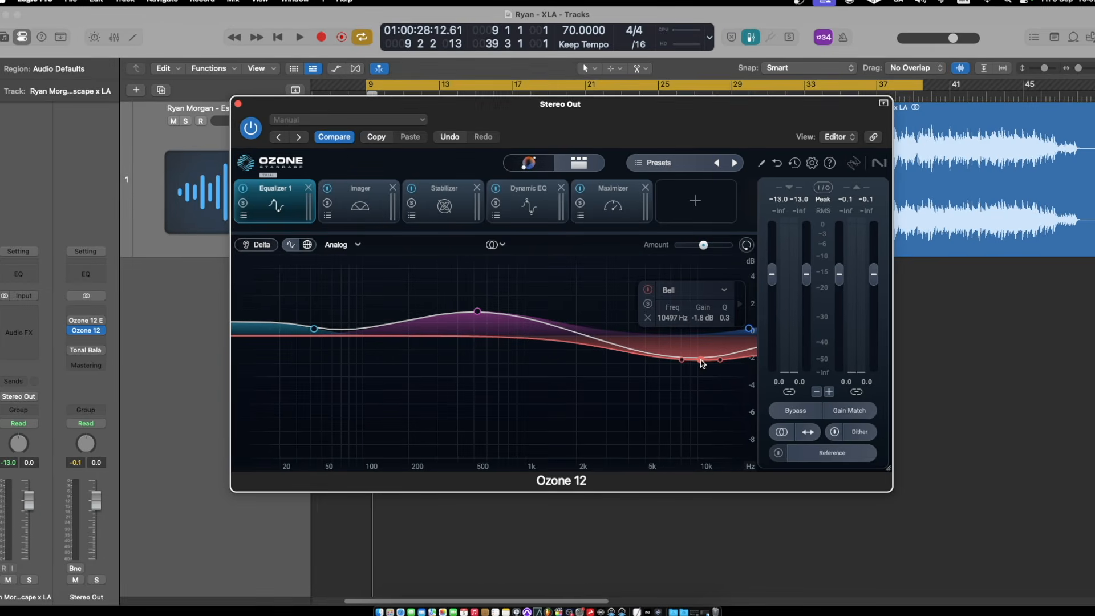
pyautogui.moveTo(699, 360); pyautogui.dragTo(705, 353)
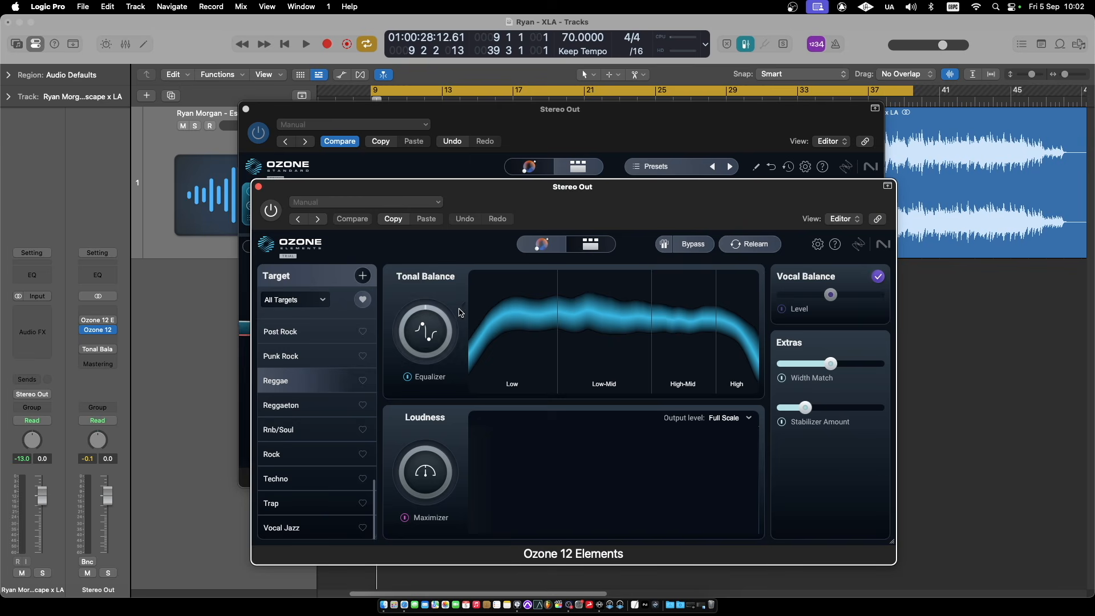
# - Open the detailed module view in Ozone 12 Elements
pyautogui.click(596, 242)
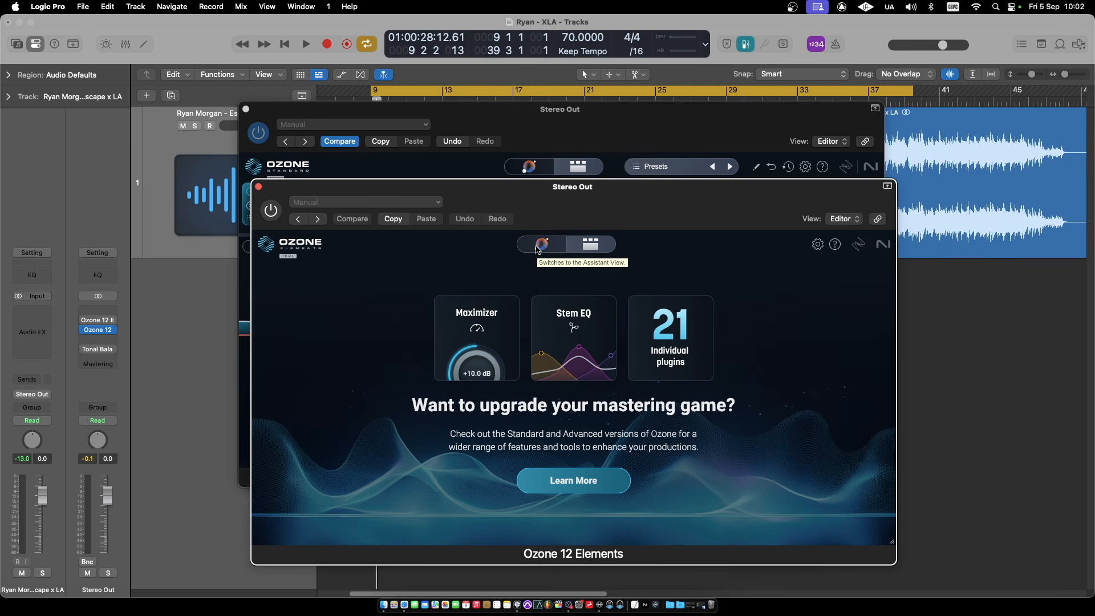
# - Return Ozone 12 Elements to the Assistant View and close its plugin window
pyautogui.click(538, 246)
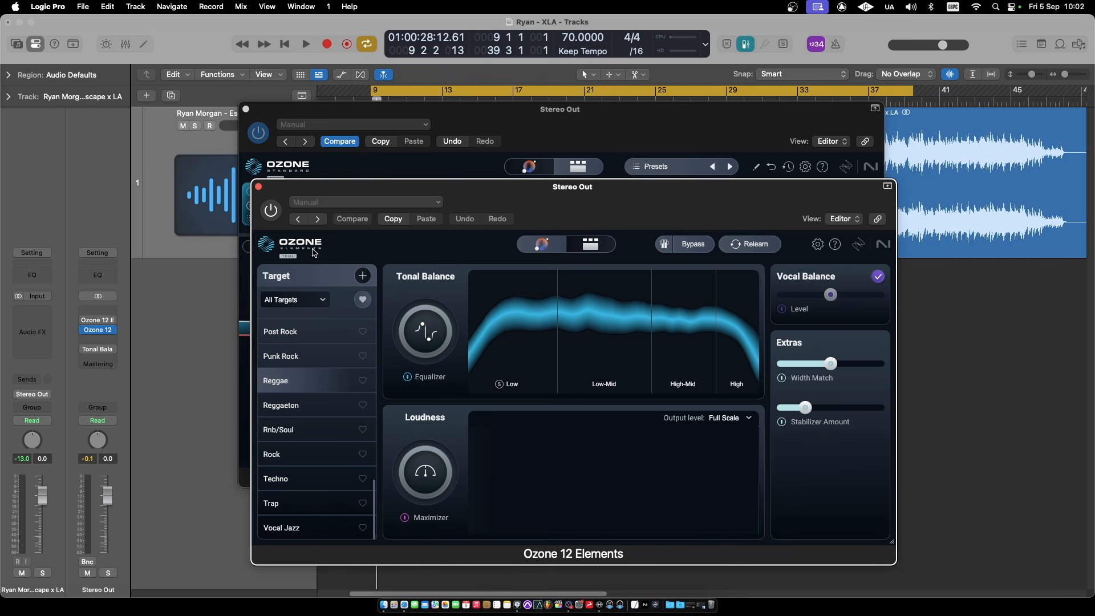
pyautogui.click(258, 187)
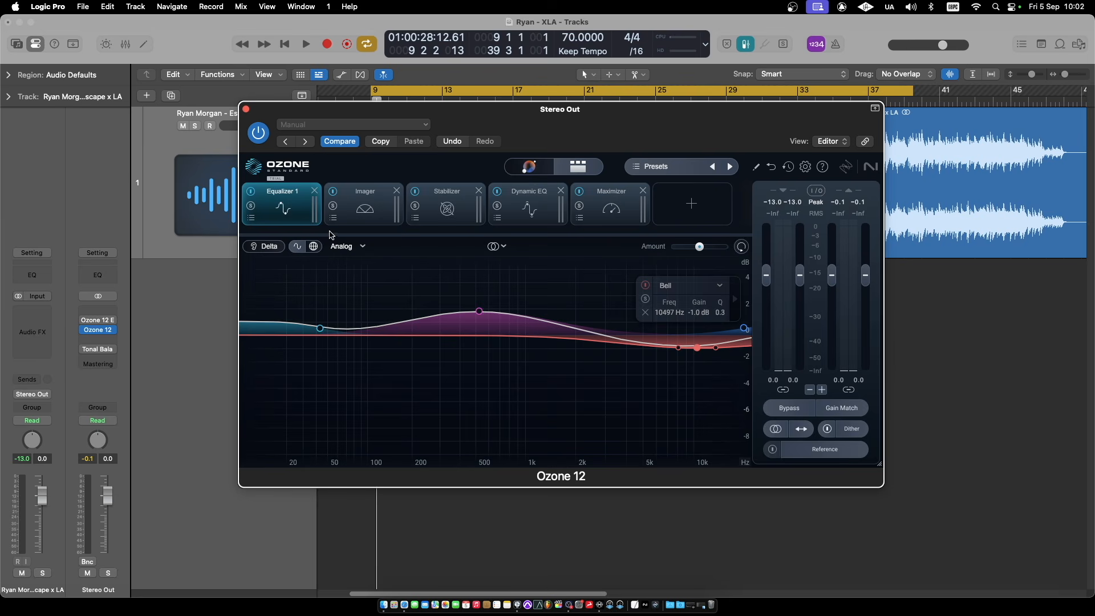
# - Review the Imager, Stabilizer, Dynamic EQ and Maximizer modules in Ozone 12 Standard, including the Maximizer's available IRC modes
pyautogui.click(364, 212)
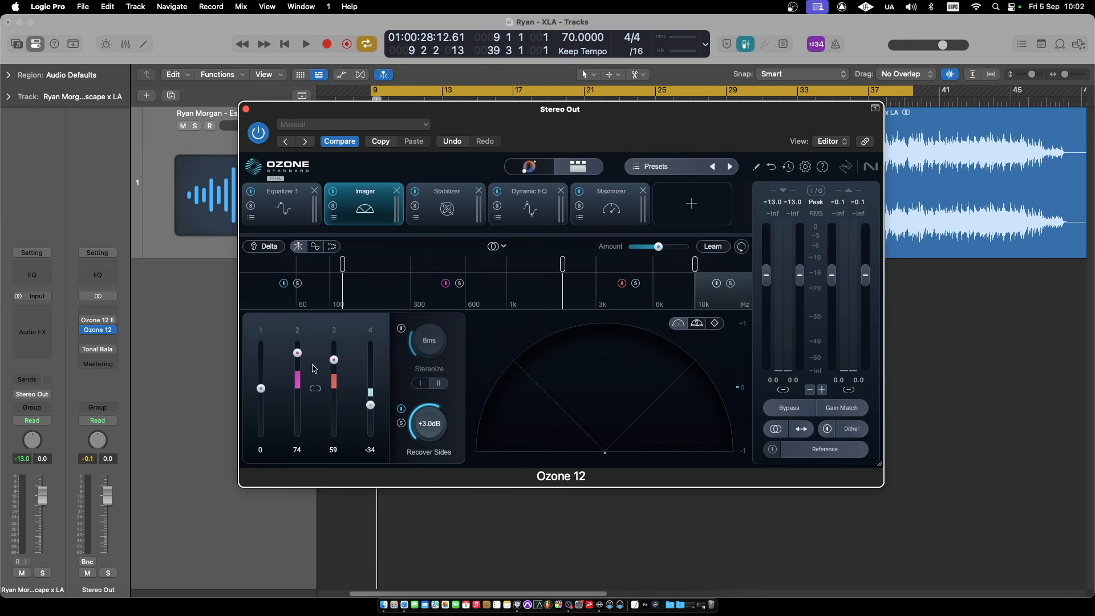
pyautogui.click(443, 219)
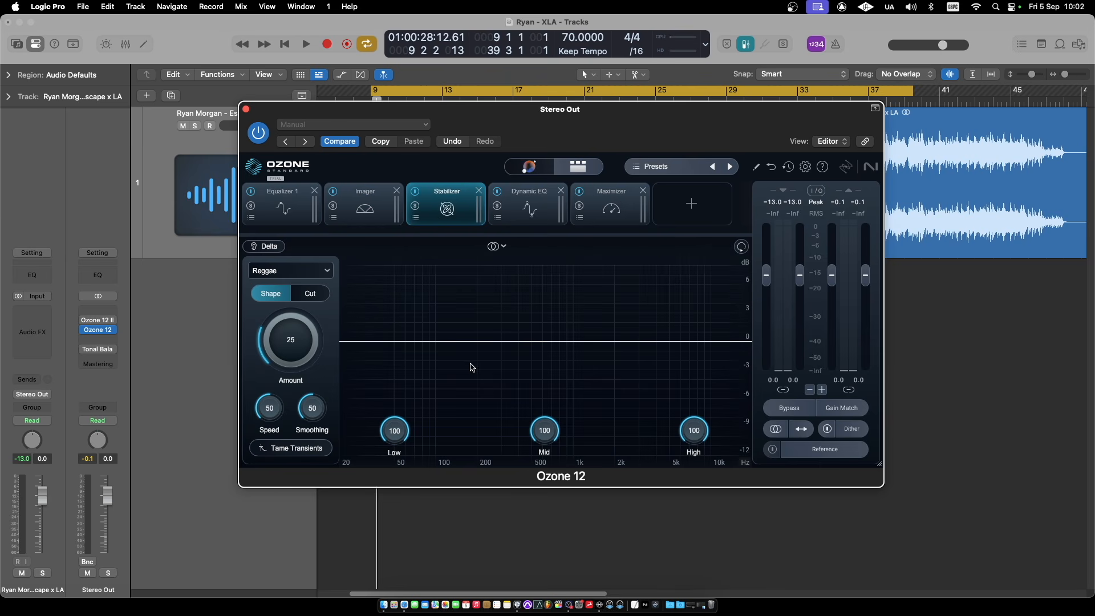
pyautogui.click(519, 212)
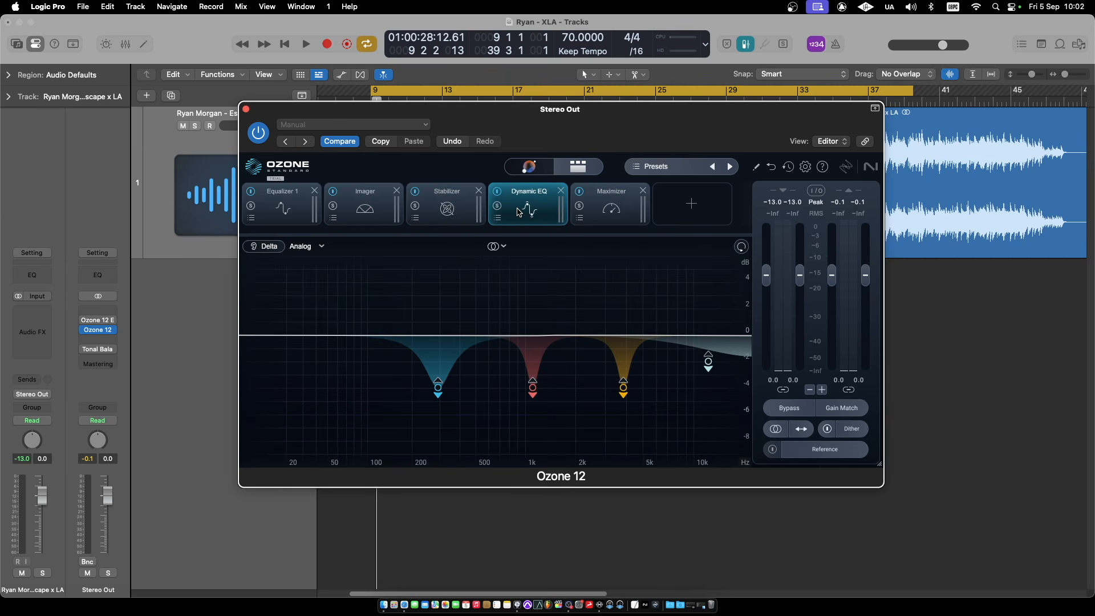
pyautogui.click(602, 210)
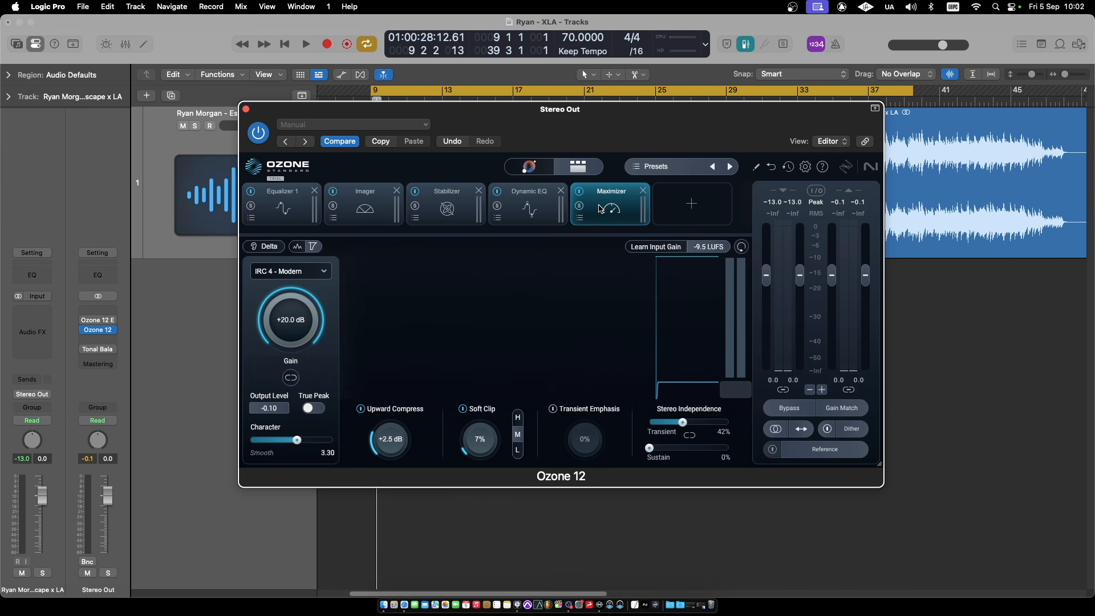
pyautogui.click(330, 278)
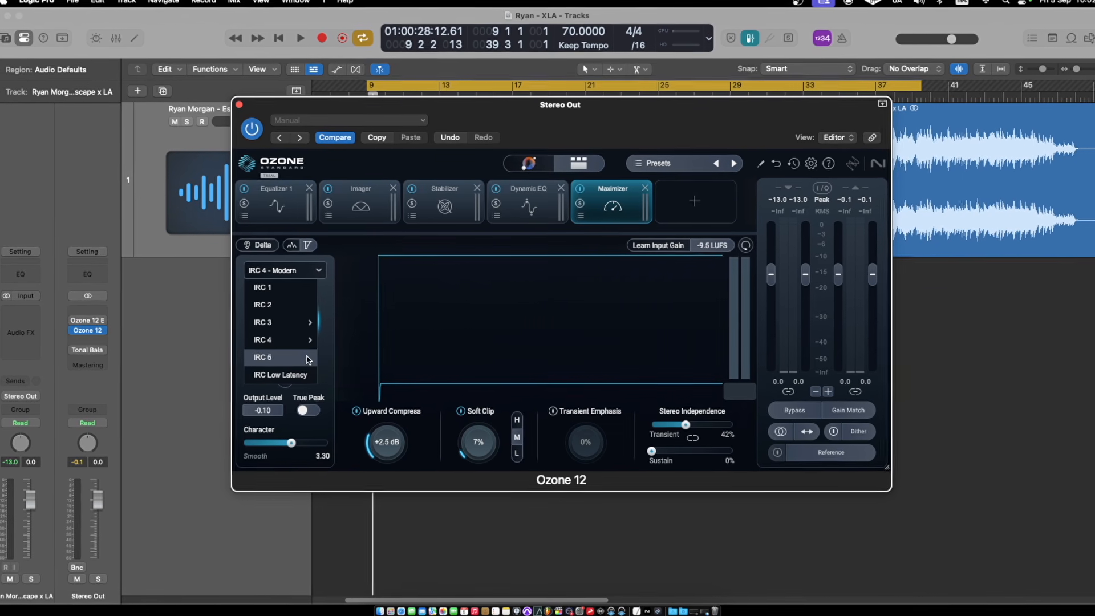
pyautogui.click(400, 235)
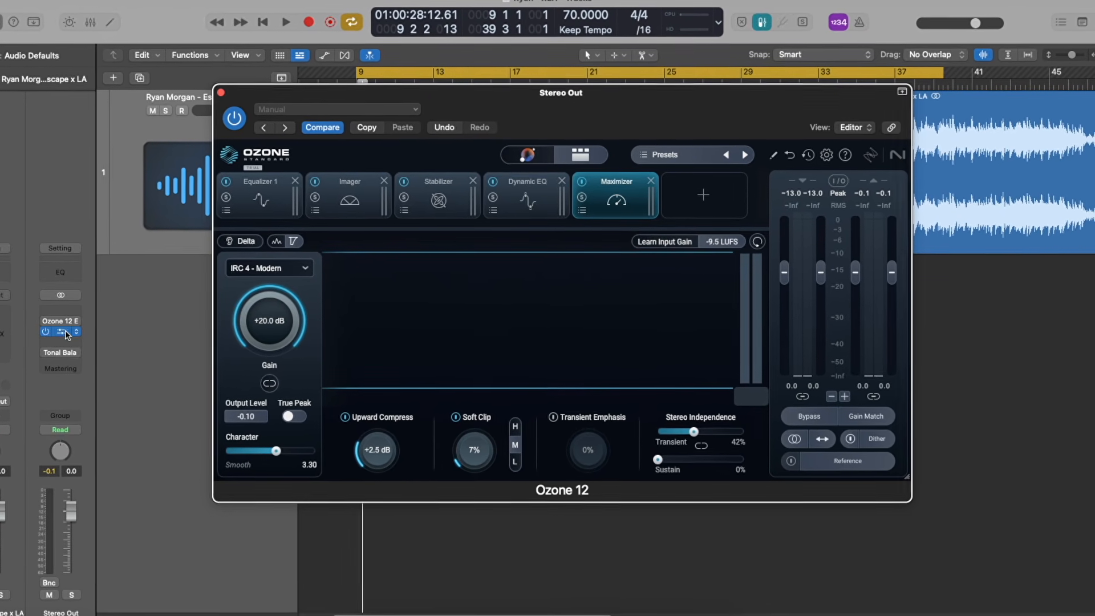
# - Move Ozone 12 down one insert slot on the Stereo Out channel and insert iZotope Neutron 3 Elements directly before it
pyautogui.moveTo(67, 332); pyautogui.dragTo(59, 345)
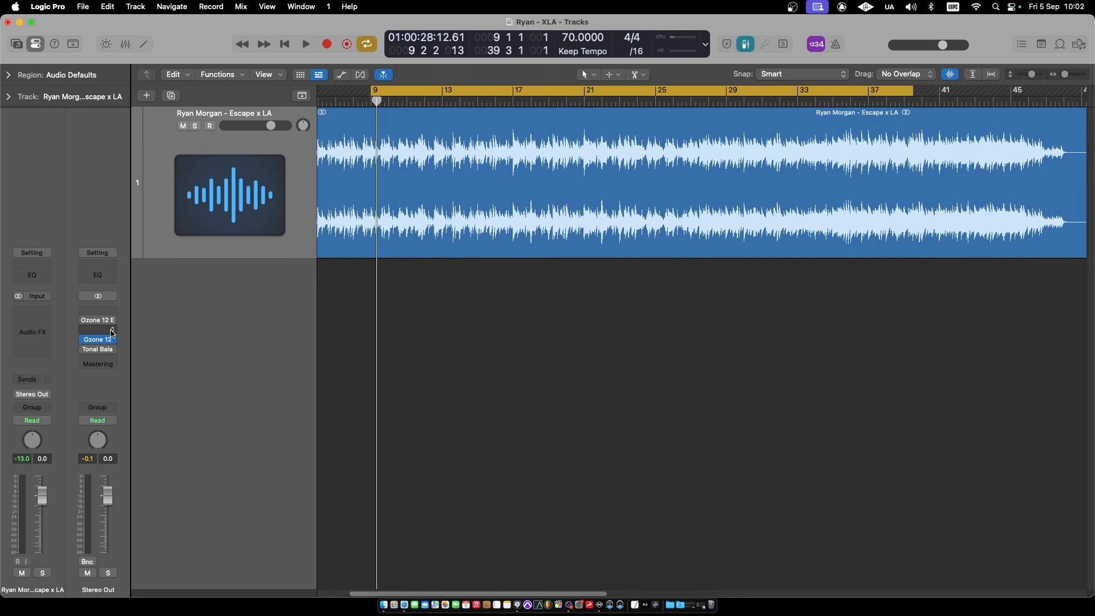
pyautogui.click(111, 331)
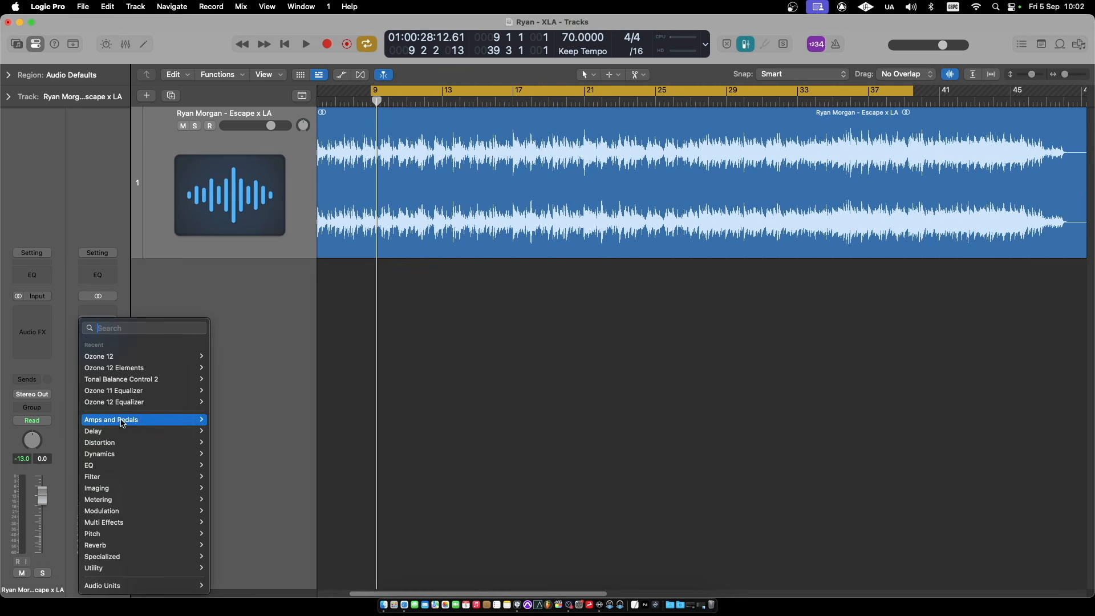
pyautogui.moveTo(125, 586)
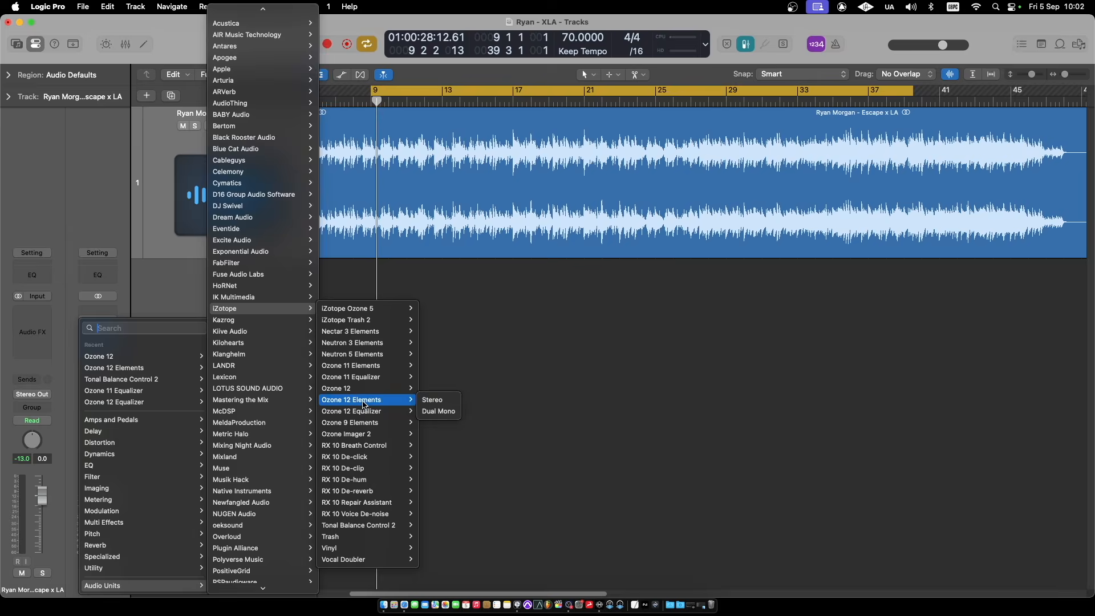
pyautogui.click(531, 396)
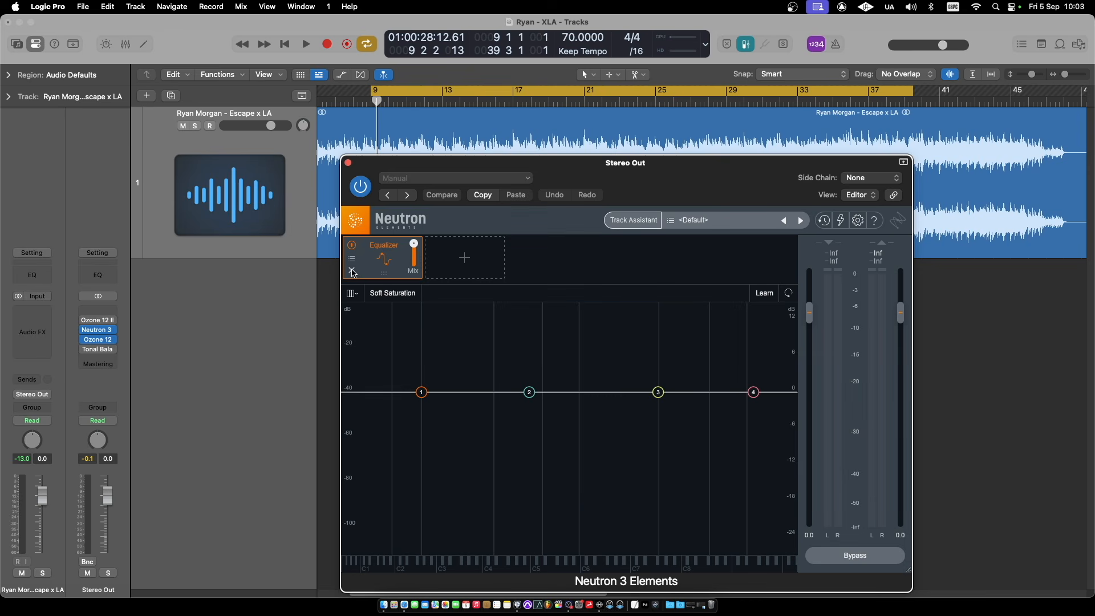
# - Replace the Equalizer module in Neutron 3 Elements with a Transient Shaper
pyautogui.click(352, 271)
pyautogui.click(383, 260)
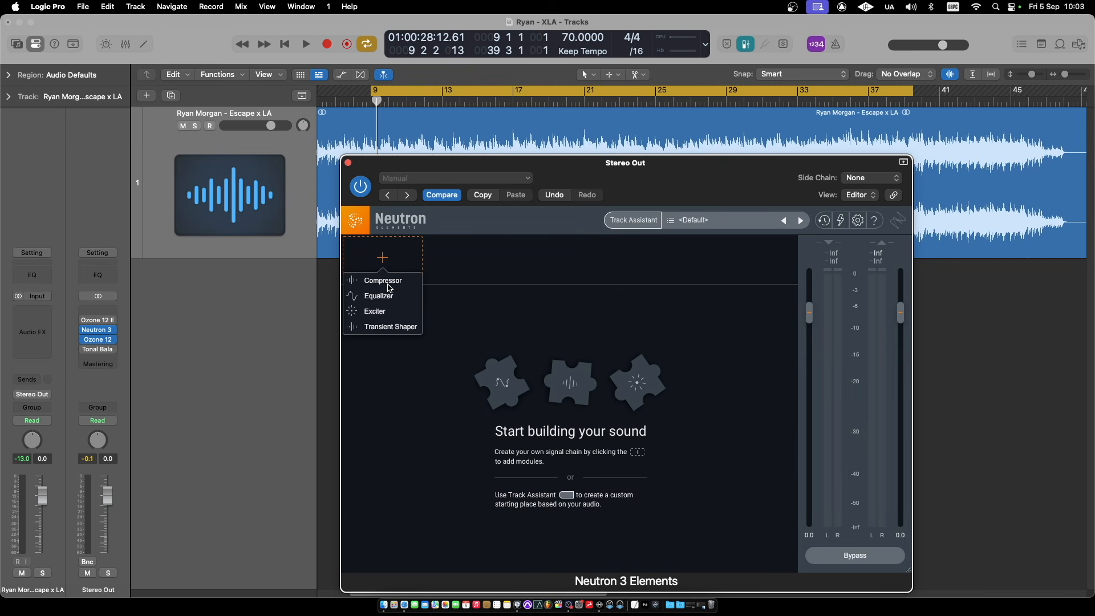
pyautogui.click(391, 327)
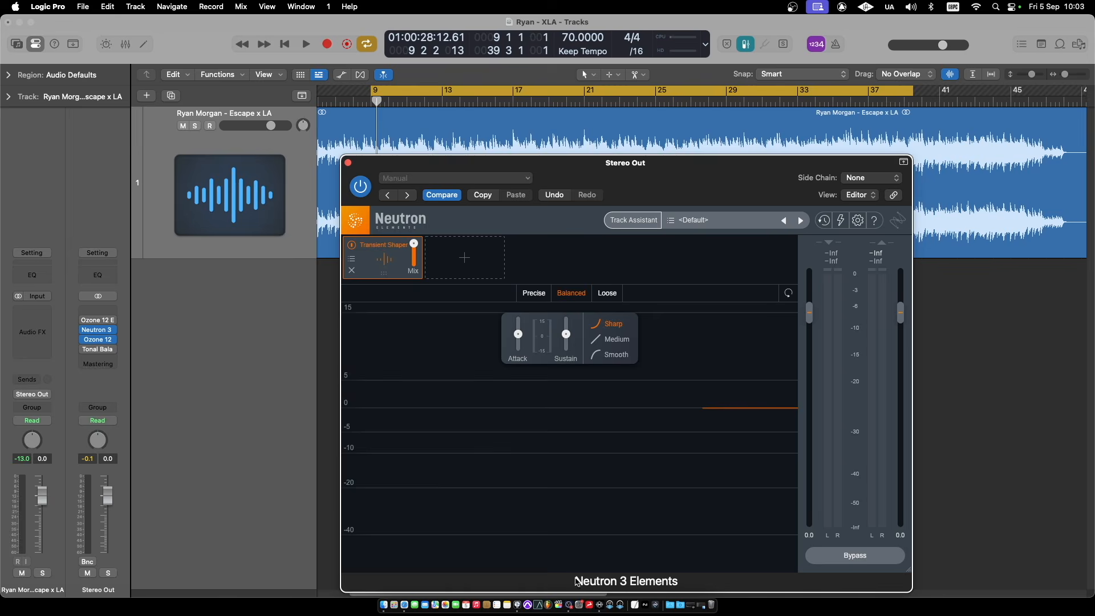
# - Play the mix through the Transient Shaper and fine-tune a moderate attack boost using the Sharp shape
pyautogui.moveTo(602, 168); pyautogui.dragTo(595, 131)
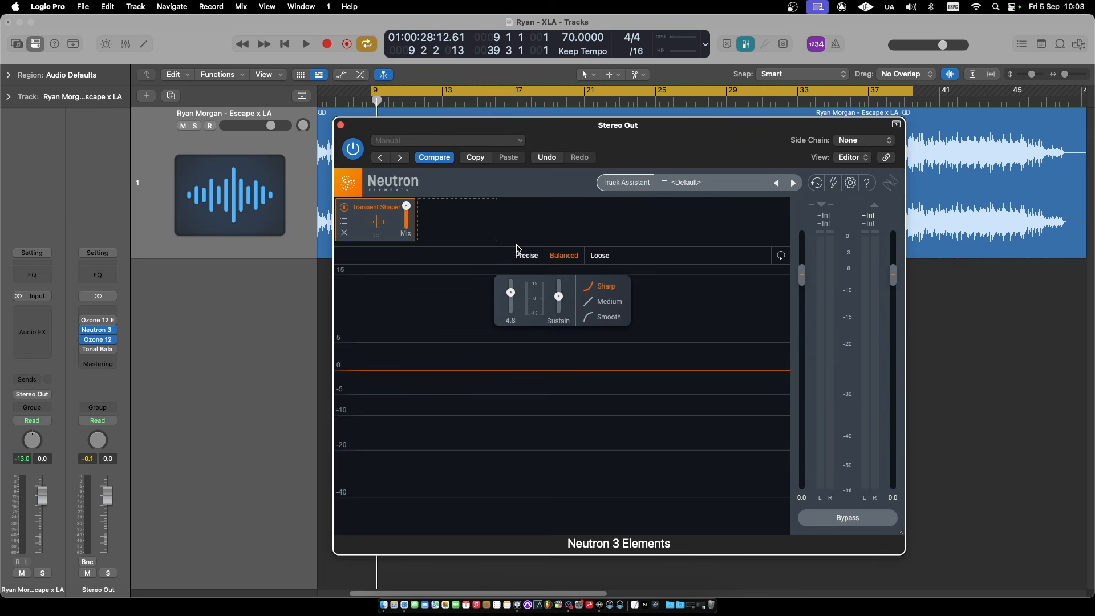
pyautogui.press('space')
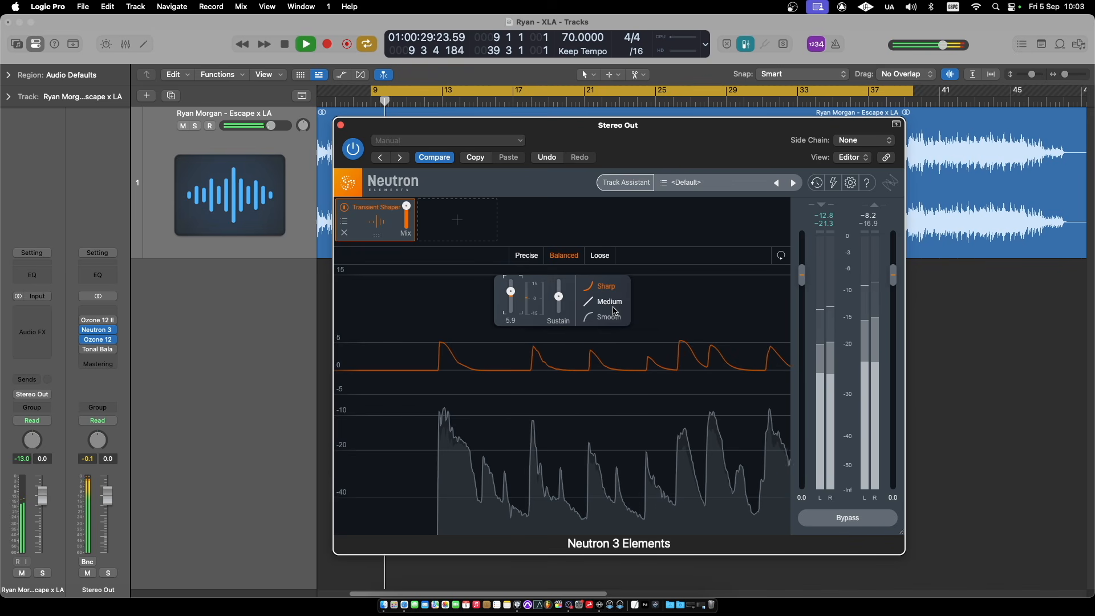
pyautogui.moveTo(512, 296)
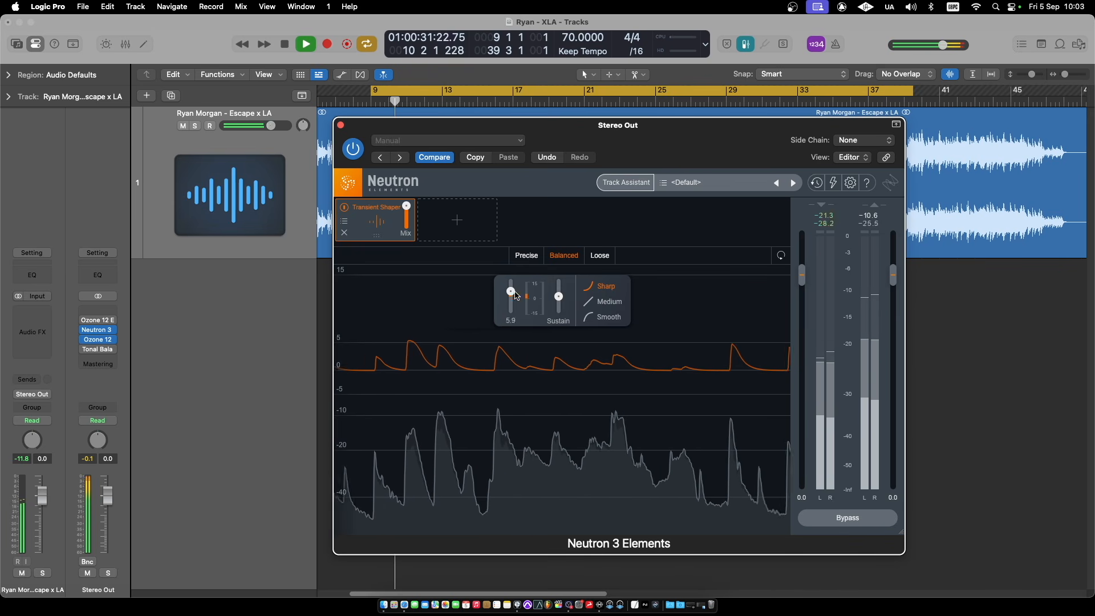
pyautogui.moveTo(513, 297)
pyautogui.mouseDown()
pyautogui.moveTo(518, 325)
pyautogui.moveTo(520, 304)
pyautogui.mouseUp()
pyautogui.moveTo(514, 298)
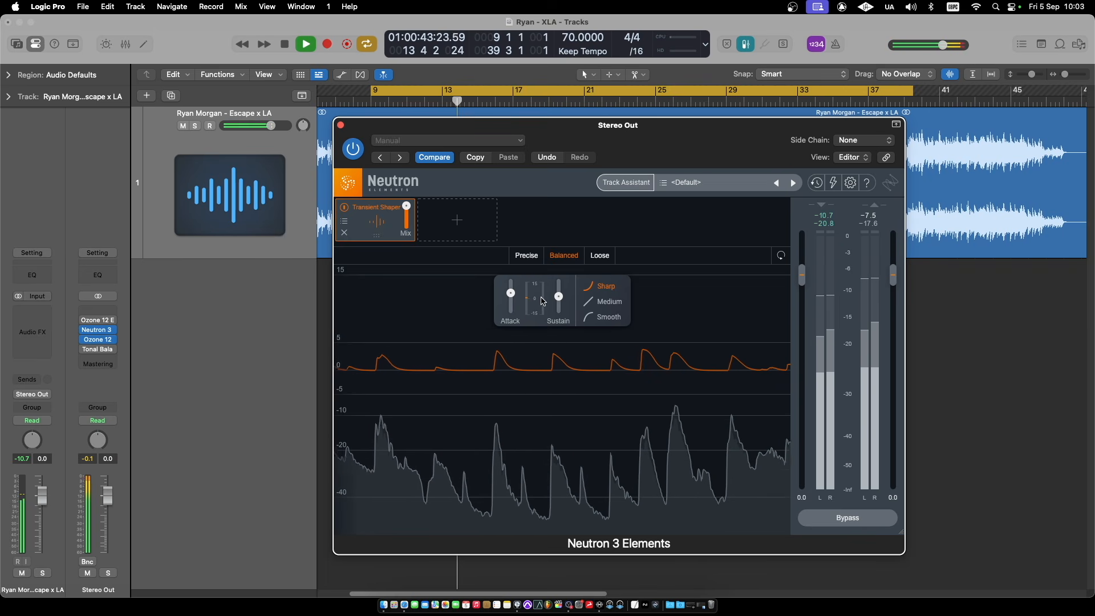
# - Set the Transient Shaper to Precise mode, listen to the result and stop playback
pyautogui.click(526, 256)
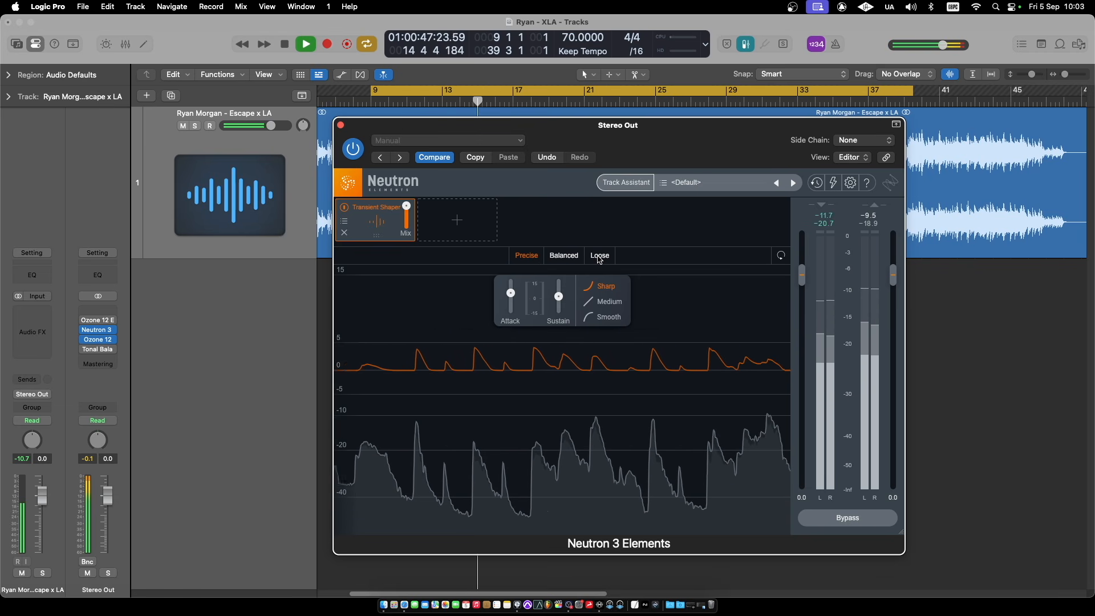
pyautogui.click(527, 255)
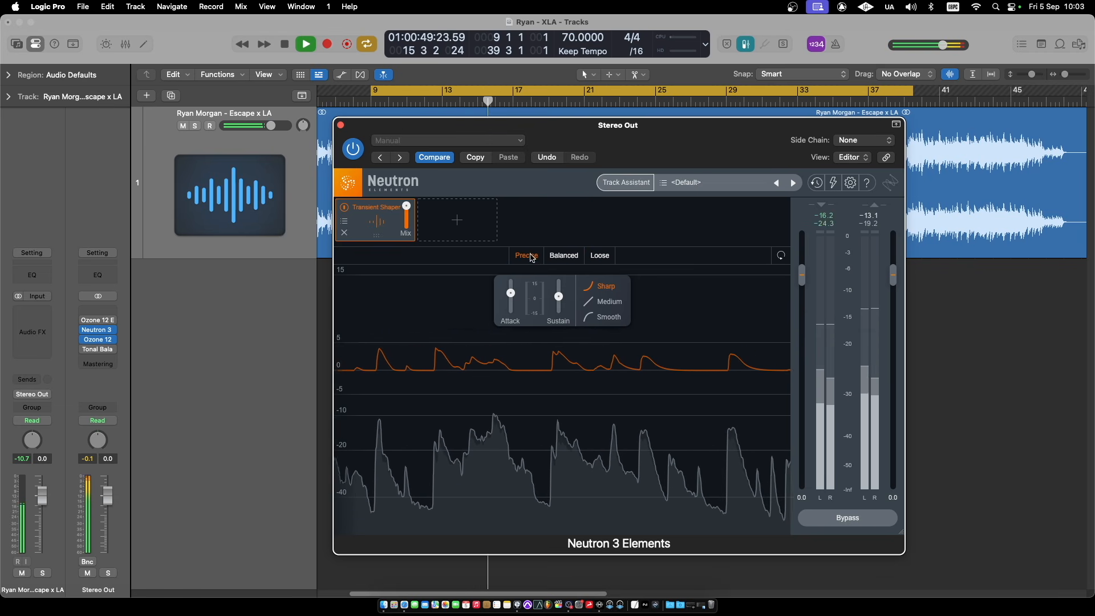
pyautogui.press('space')
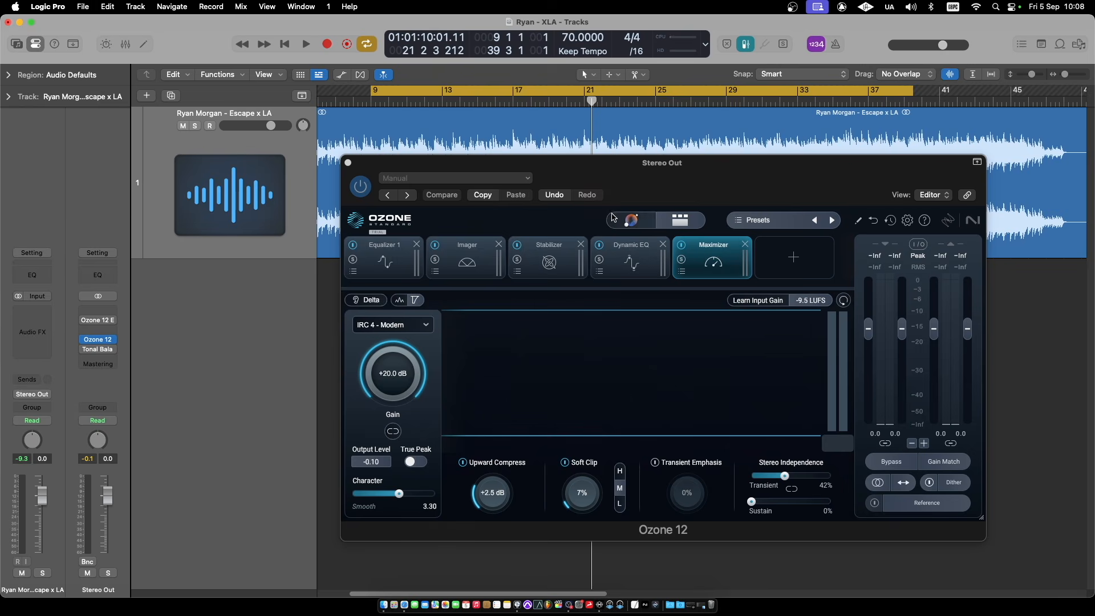
# - Reposition the Ozone 12 Standard window over the arrangement
pyautogui.click(648, 187)
pyautogui.moveTo(648, 187); pyautogui.dragTo(598, 183)
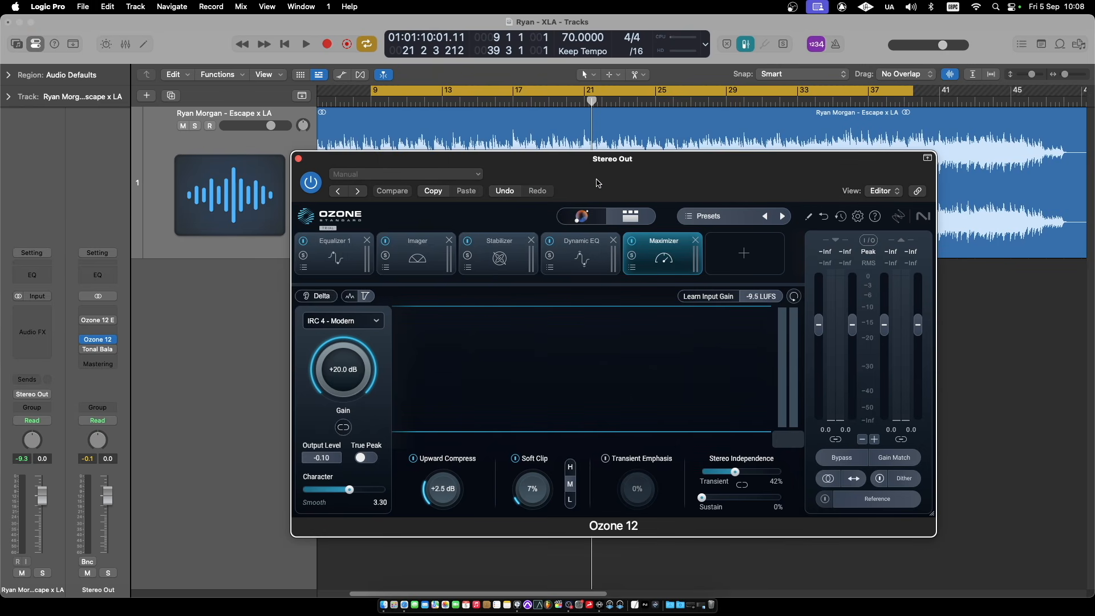